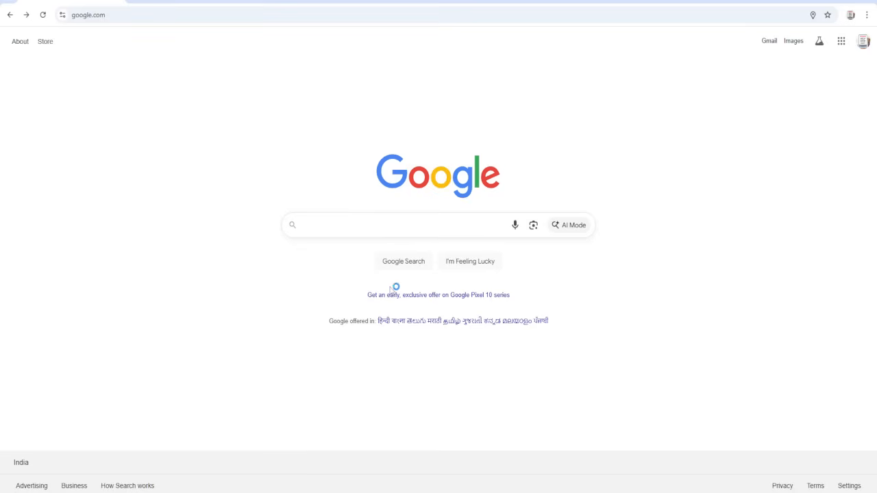
- Search the web for "dssb" and open the DSSSB Online website
click(384, 229)
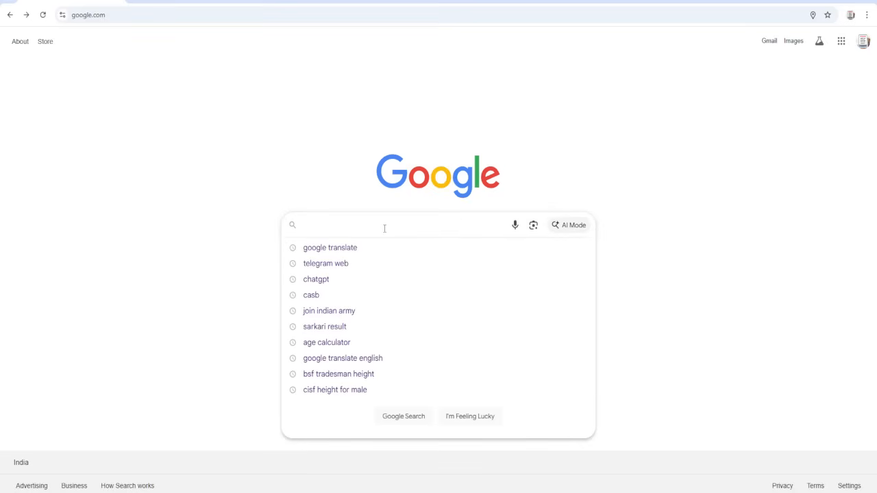
text(d)
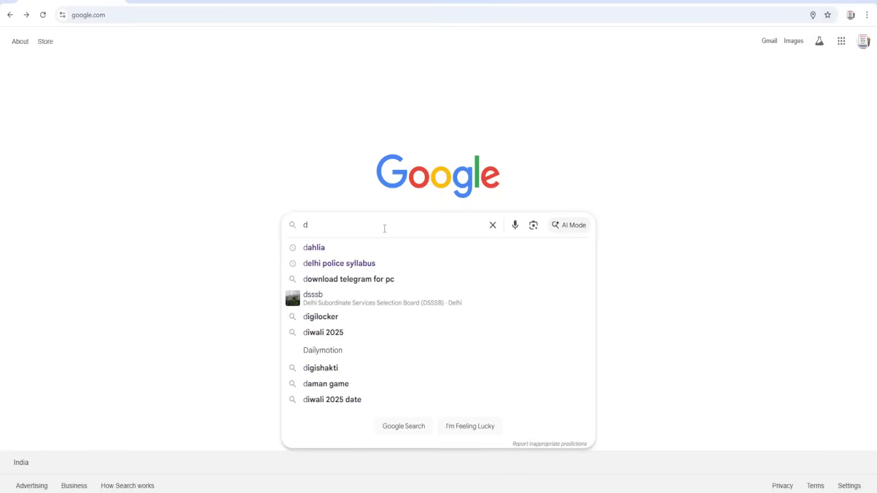
text(ssb)
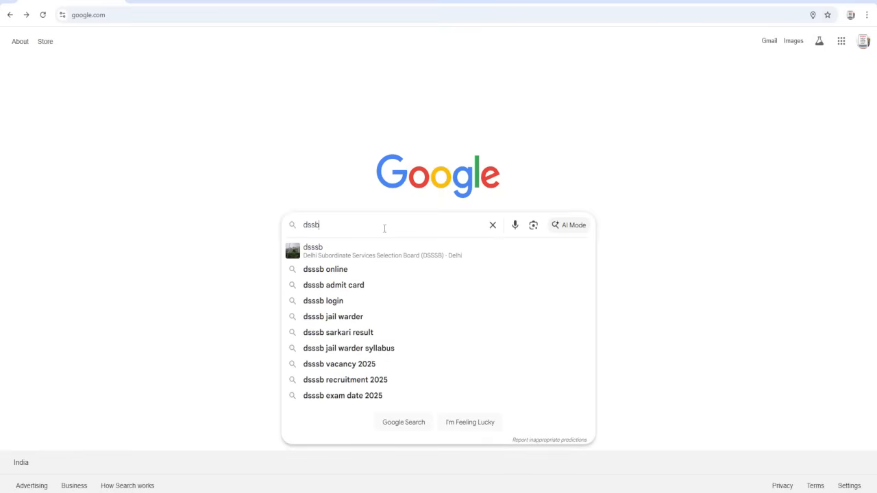
key(Return)
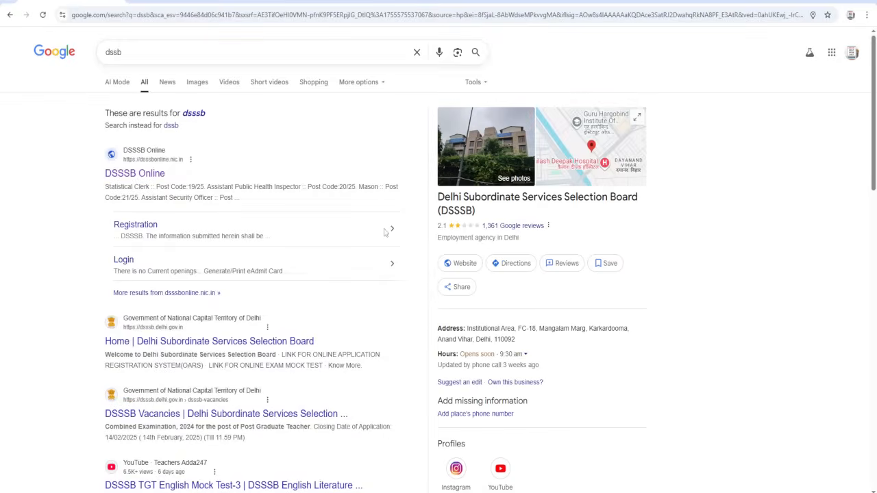
click(152, 176)
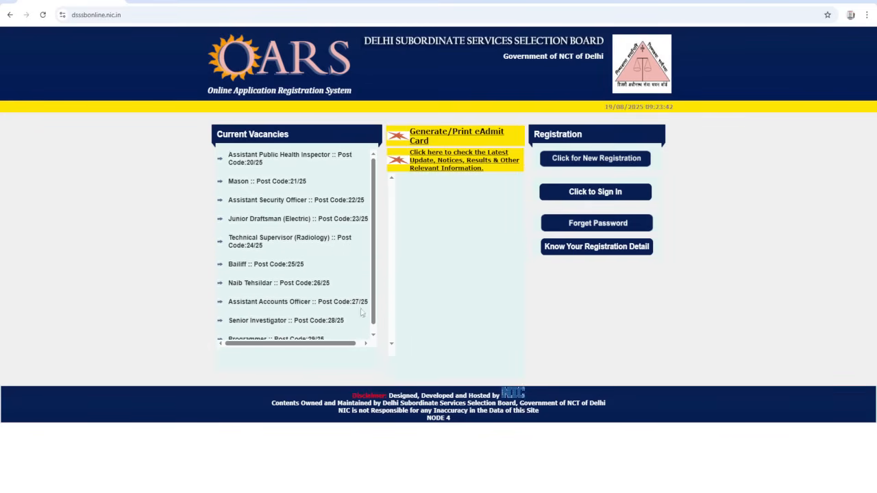
- Open the new registration form and enter the applicant's full name in both the name and re-enter name fields
click(573, 159)
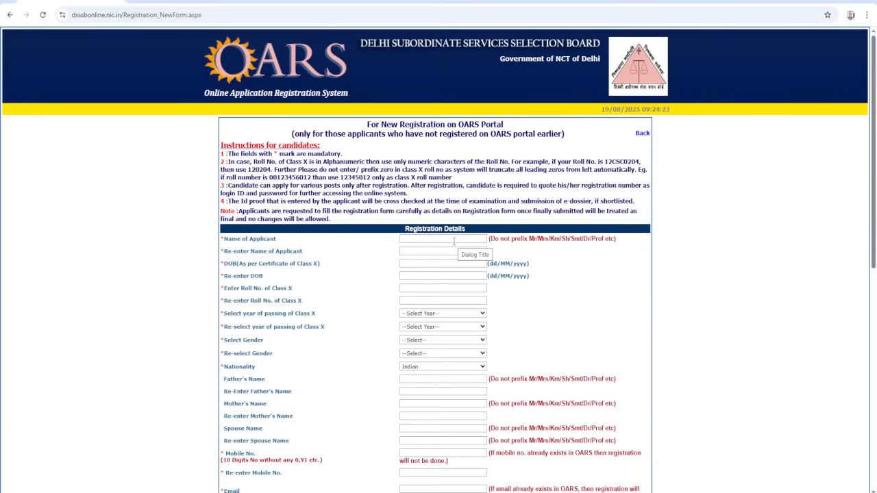
scroll(454, 241, down, 1)
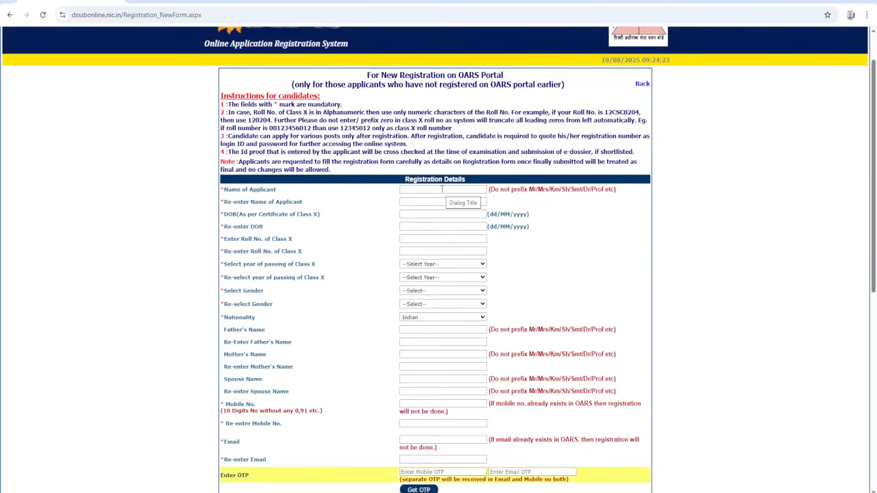
click(441, 190)
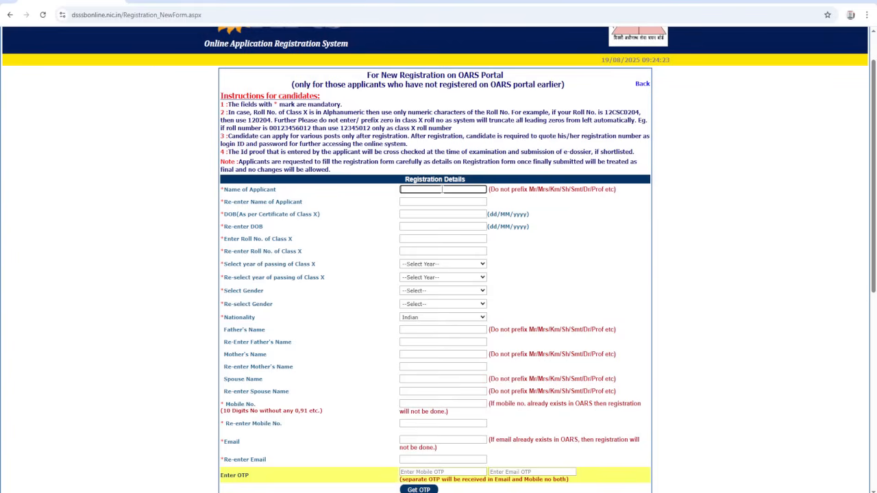
key(Tab)
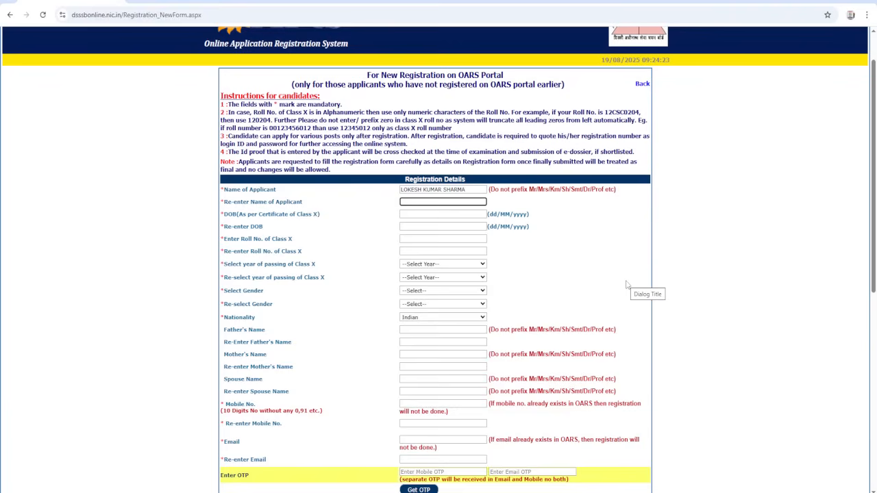
key(Tab)
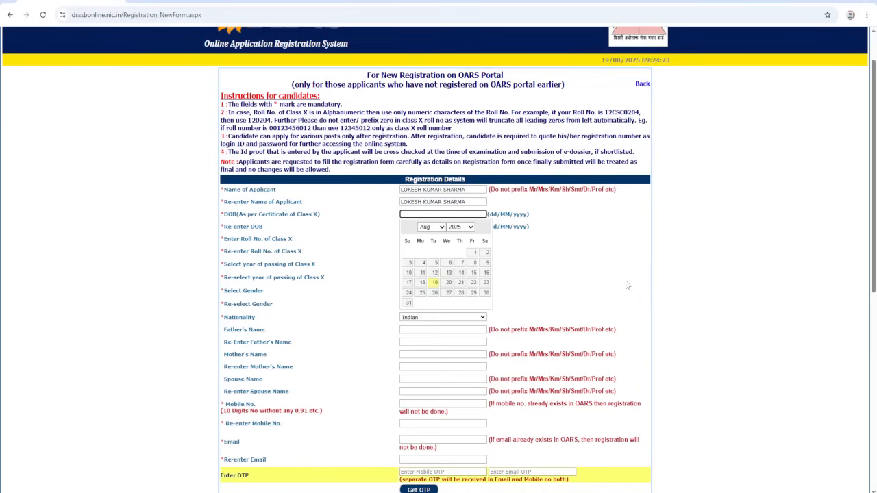
- Set the applicant's date of birth as per the Class X certificate by choosing year, month and day
click(459, 230)
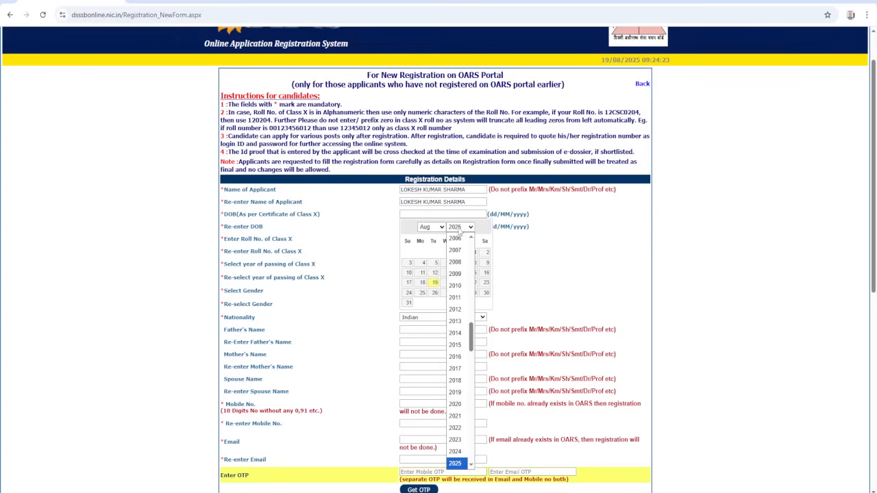
scroll(457, 288, up, 2)
click(456, 268)
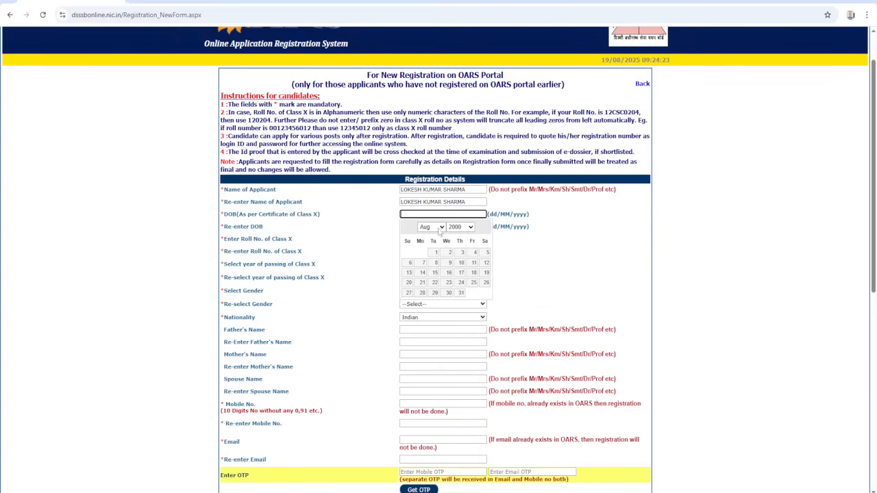
click(440, 228)
click(433, 239)
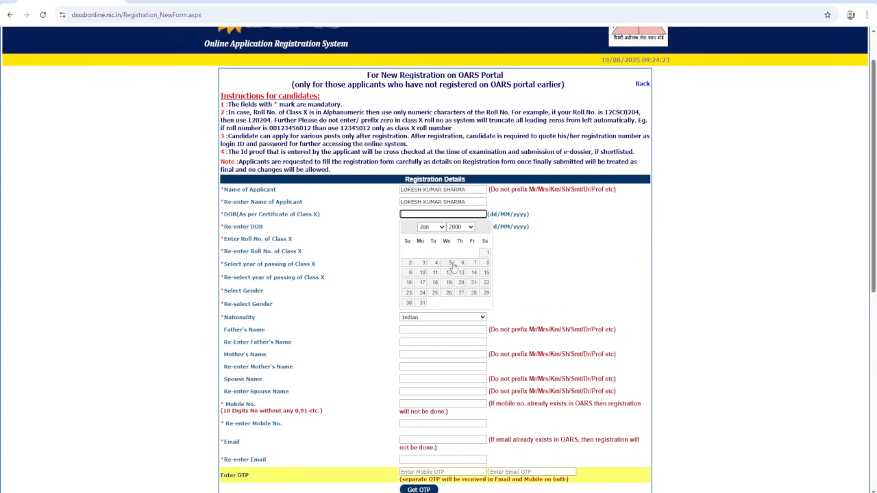
click(485, 253)
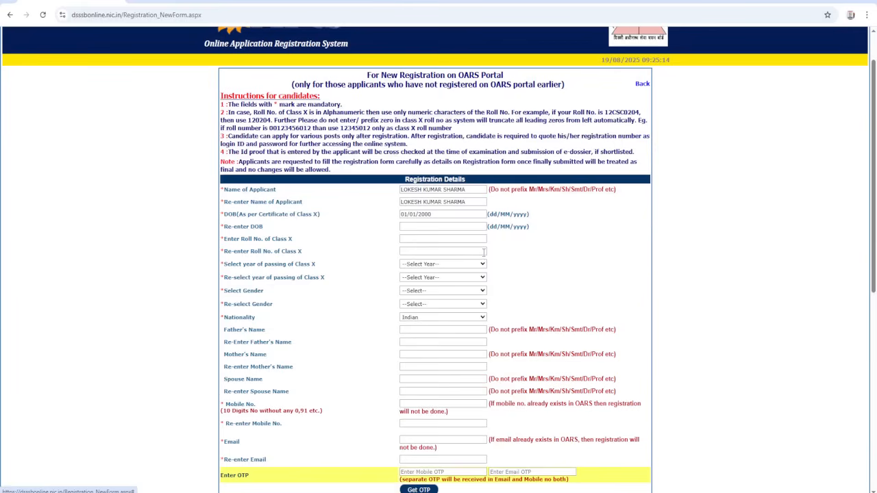
- Repeat the same date of birth in the Re-enter DOB field
click(427, 226)
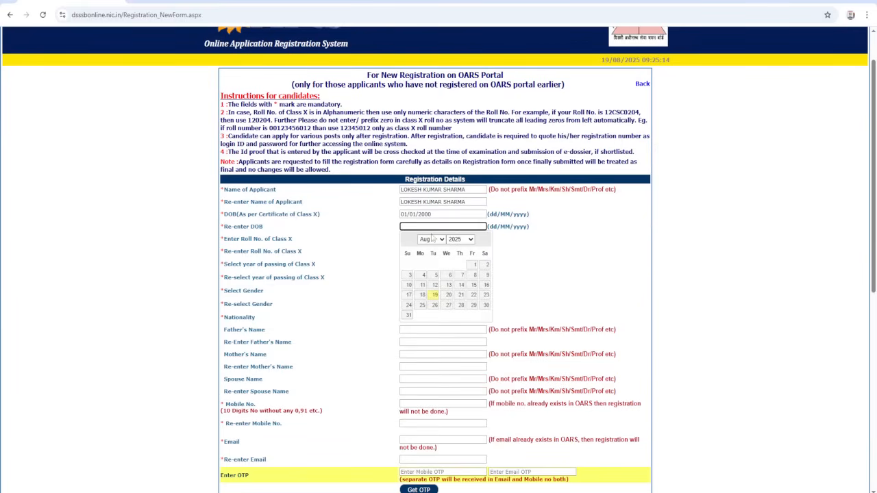
click(460, 239)
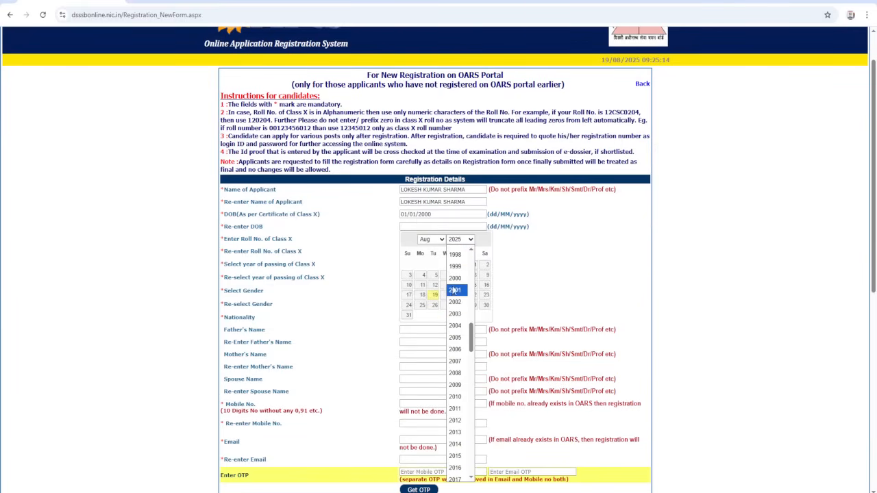
click(455, 278)
click(431, 239)
click(432, 250)
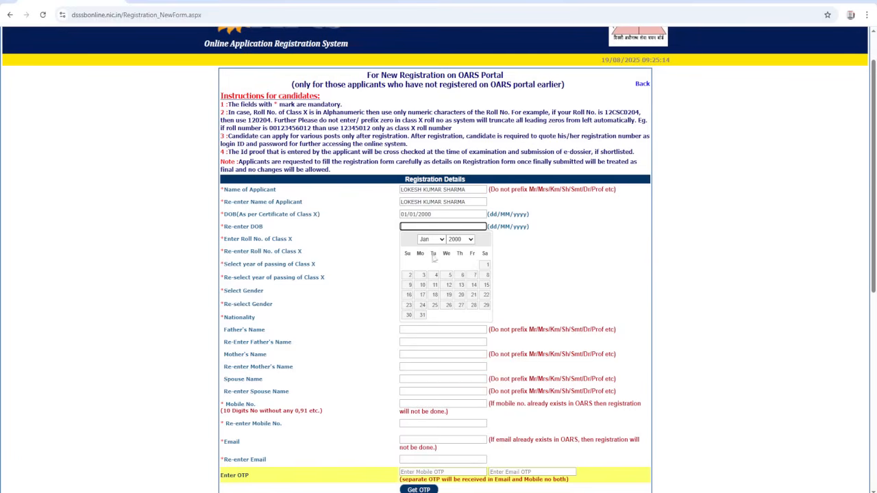
click(487, 264)
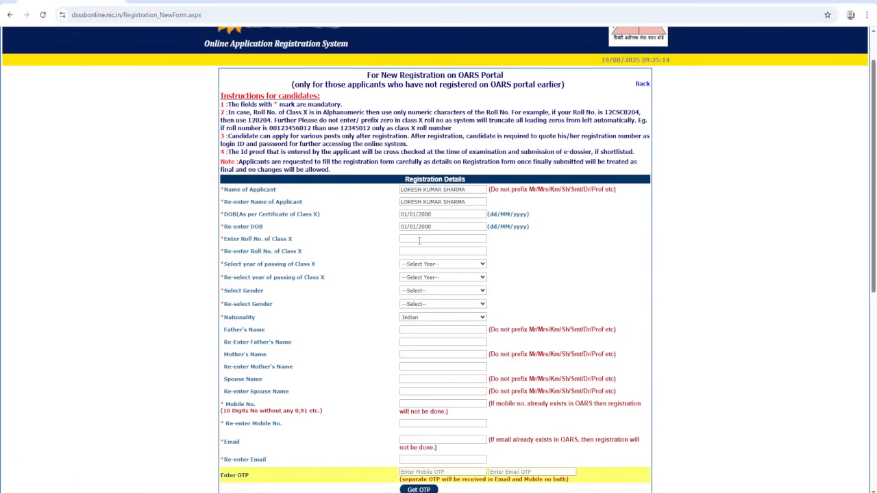
- Enter the applicant's Class X roll number in both the roll number and re-enter roll number fields
click(419, 239)
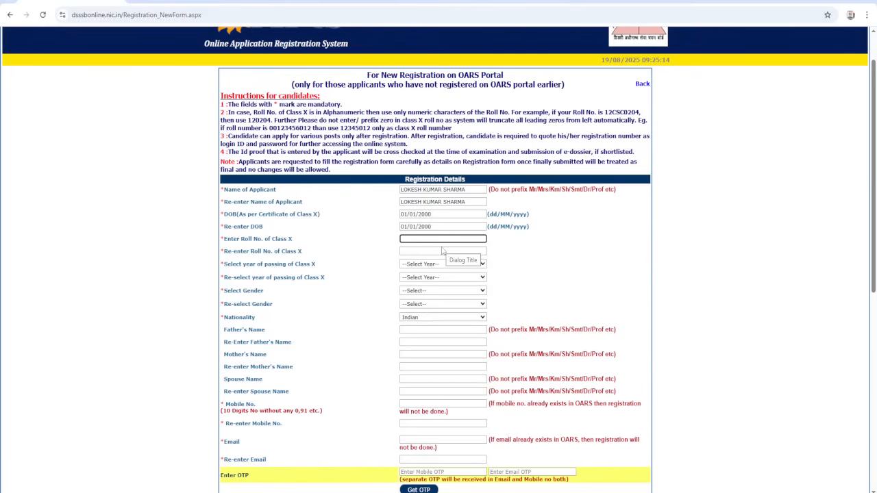
click(442, 251)
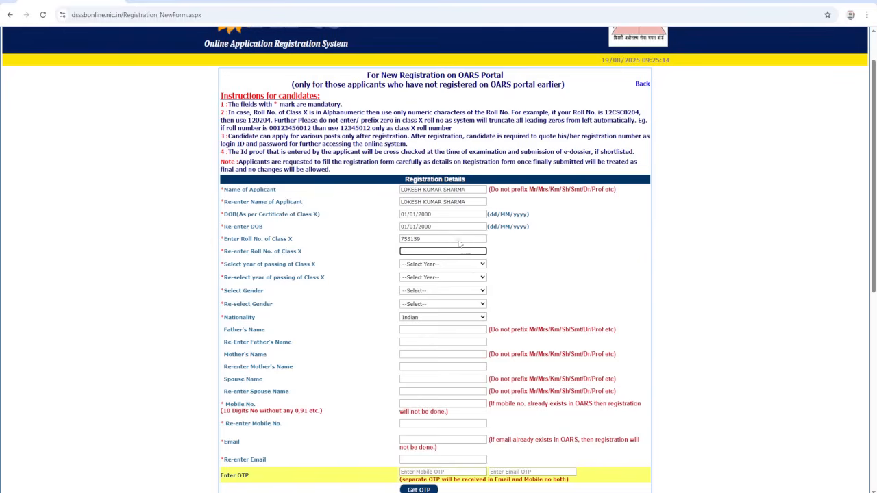
- Select 2013 as the year of passing Class X
click(434, 266)
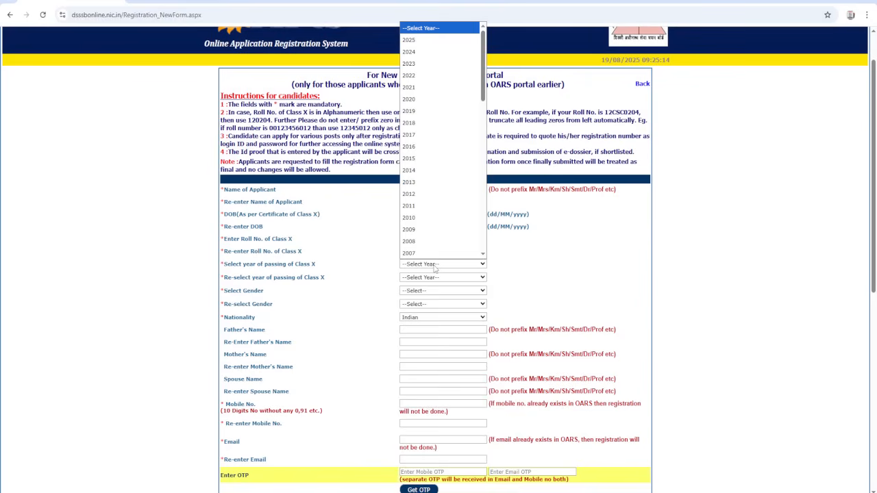
text(2013)
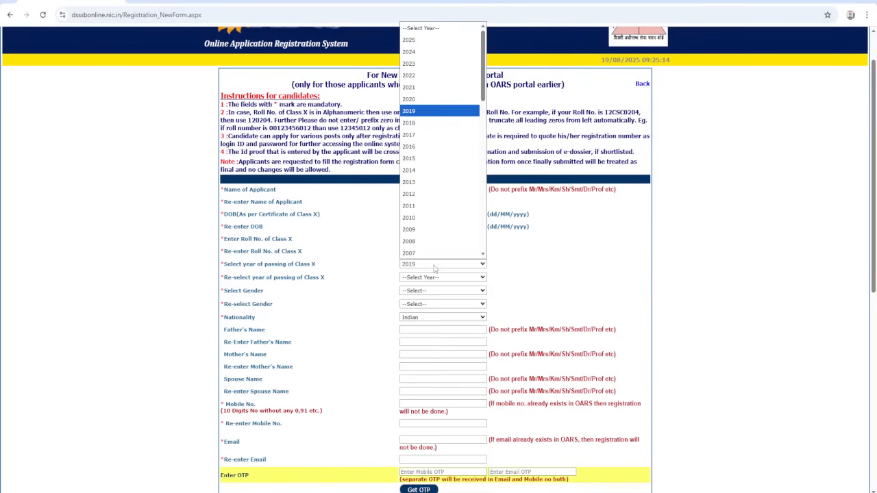
key(Return)
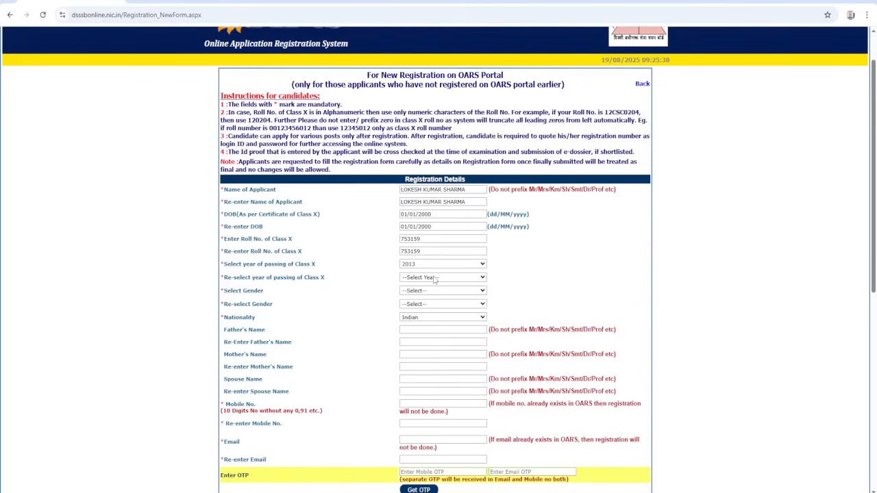
click(434, 278)
text(2007)
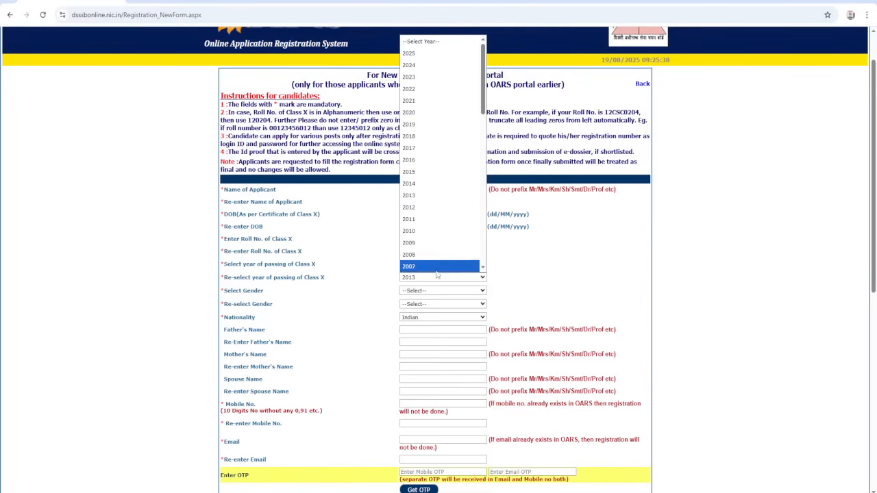
key(Return)
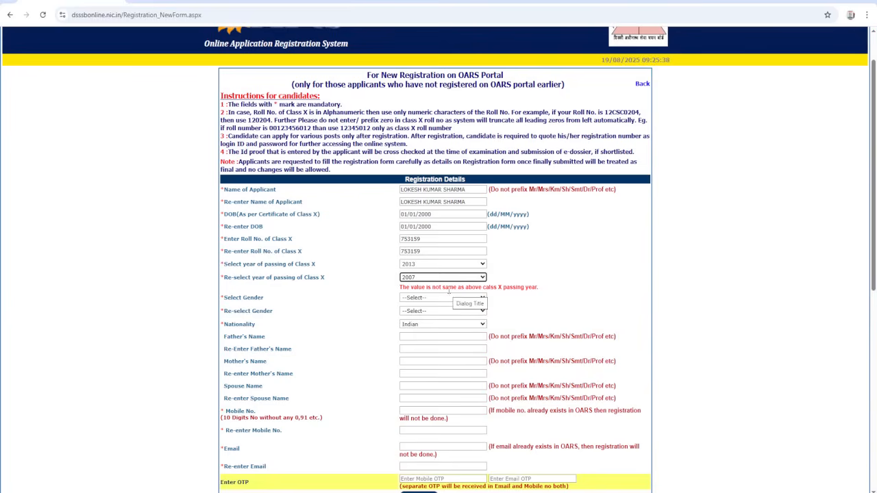
- Set the re-selected year of passing Class X to 2013
click(431, 280)
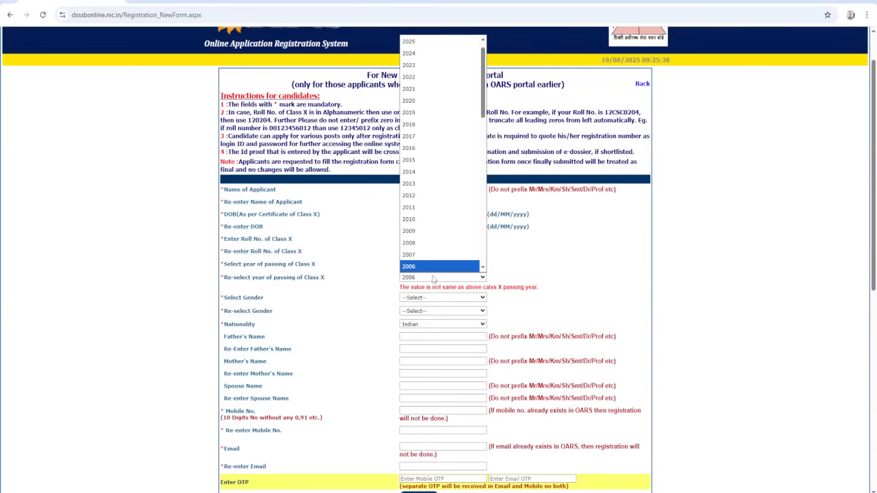
text(2013)
key(Return)
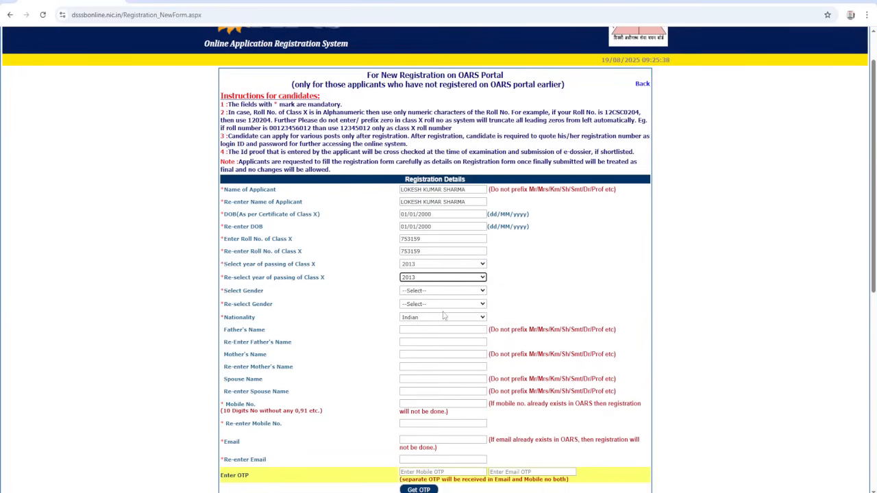
- Choose Male in both gender fields and keep Indian as the nationality
click(426, 291)
click(418, 314)
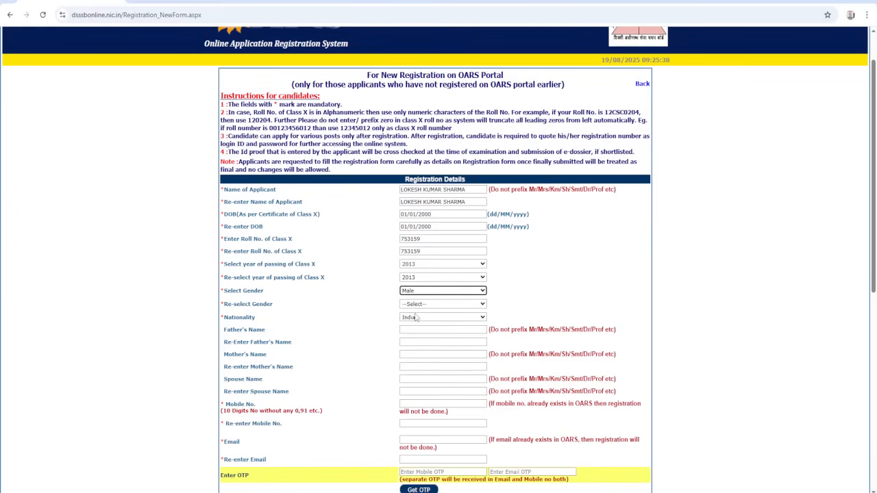
click(423, 306)
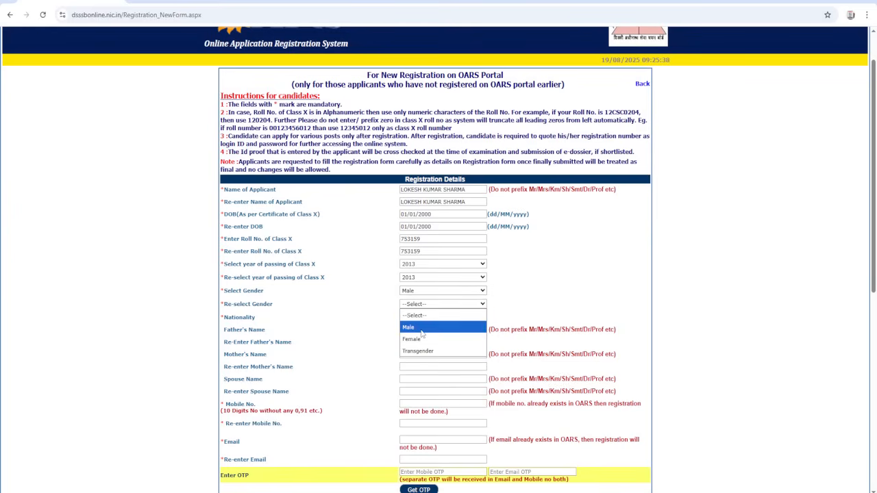
click(426, 326)
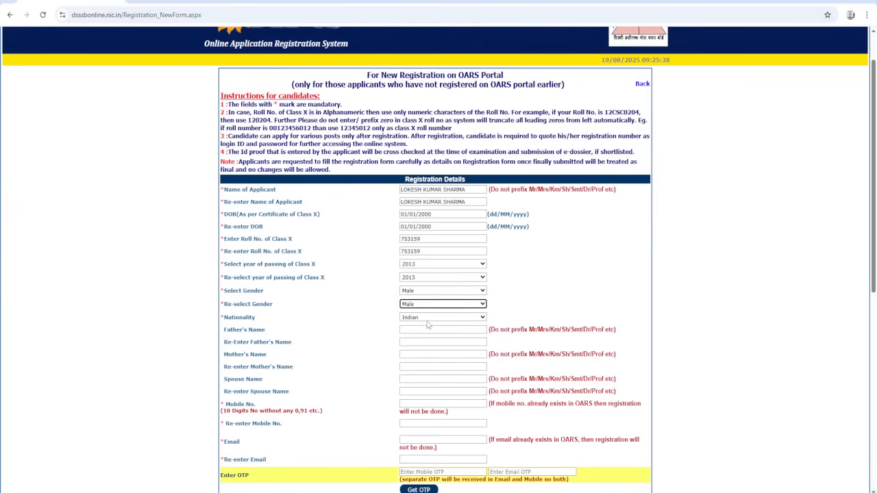
click(427, 318)
click(420, 328)
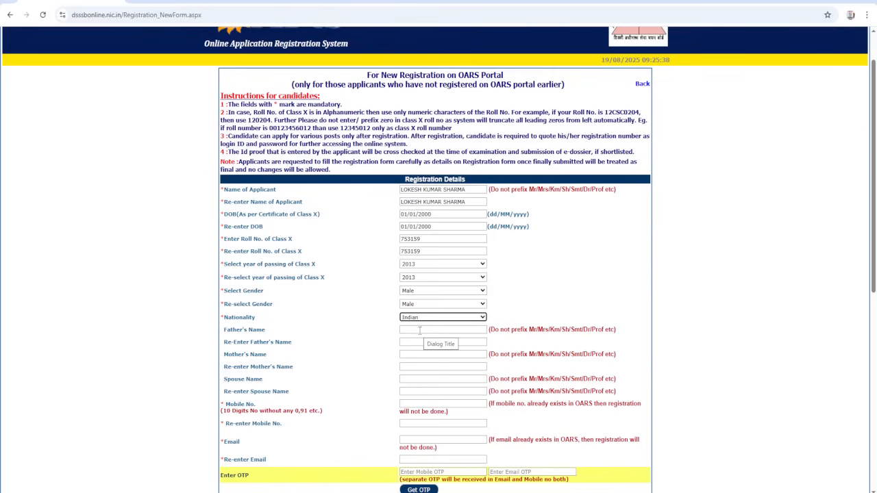
- Enter the father's full name in both the Father's Name and Re-Enter Father's Name fields
click(419, 330)
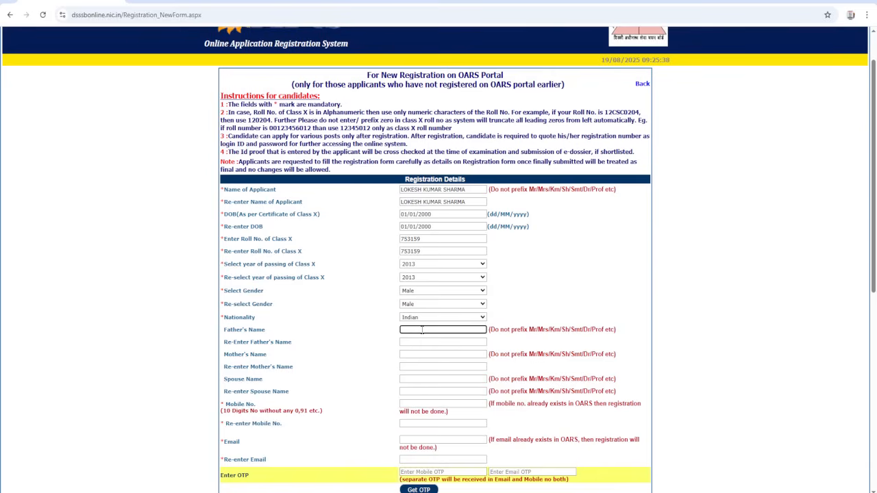
key(Tab)
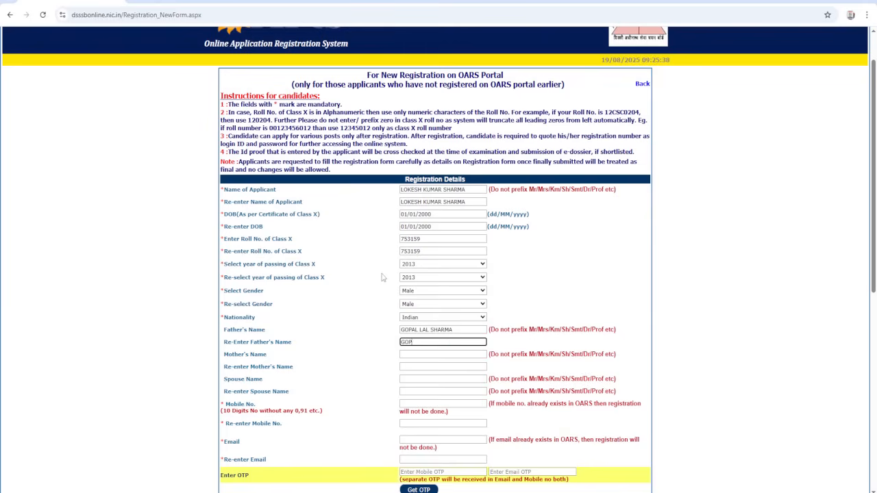
- Enter the mother's full name in both the Mother's Name and Re-enter Mother's Name fields, leaving the spouse fields blank
key(Tab)
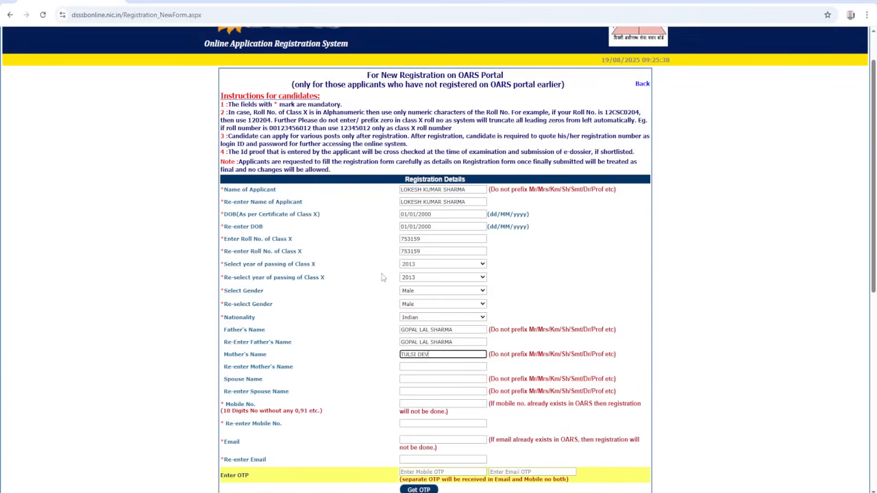
key(Tab)
text(TUL)
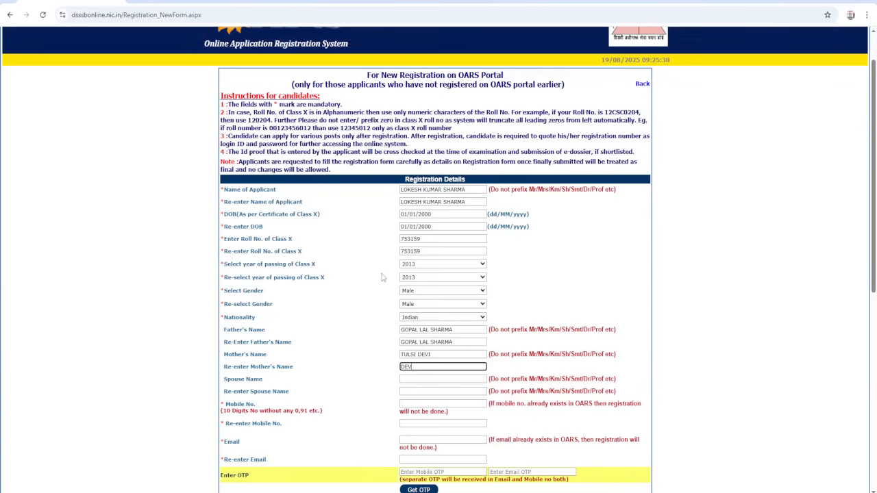
key(BackSpace)
key(BackSpace)
key(BackSpace)
key(Tab)
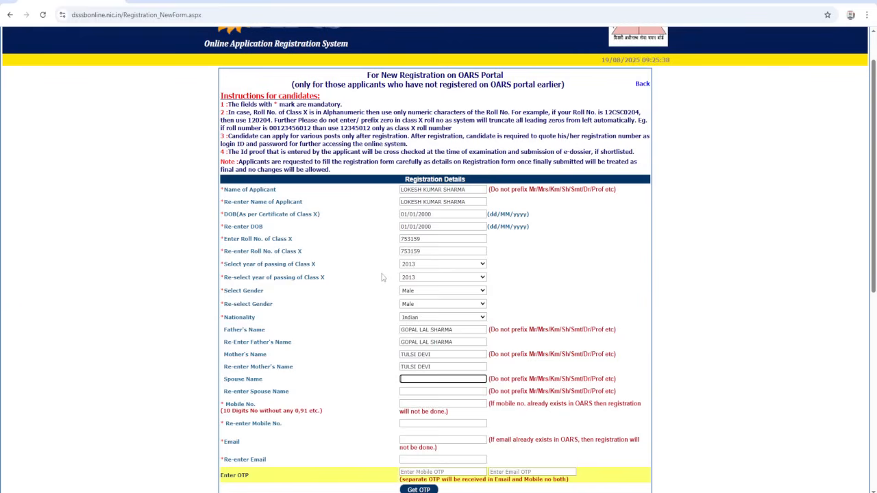
click(222, 192)
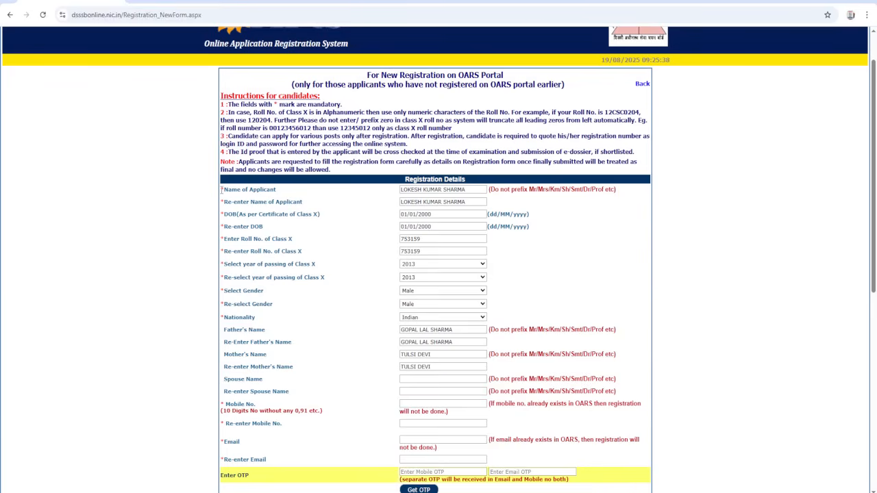
click(173, 275)
- Try to register a mobile number for the applicant and dismiss the resulting alert
scroll(276, 319, down, 1)
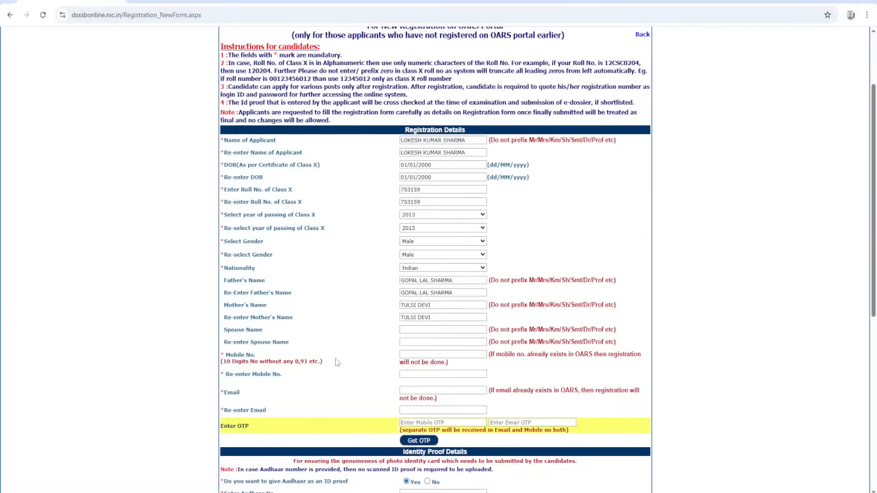
click(421, 354)
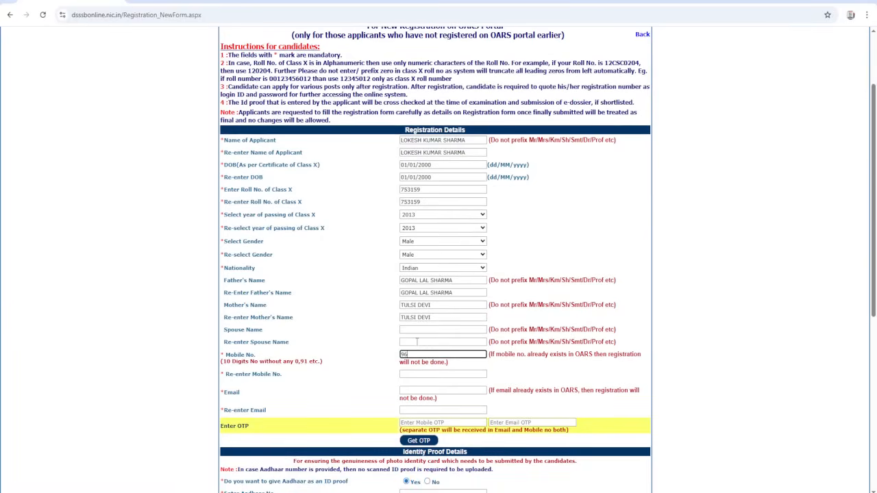
click(418, 375)
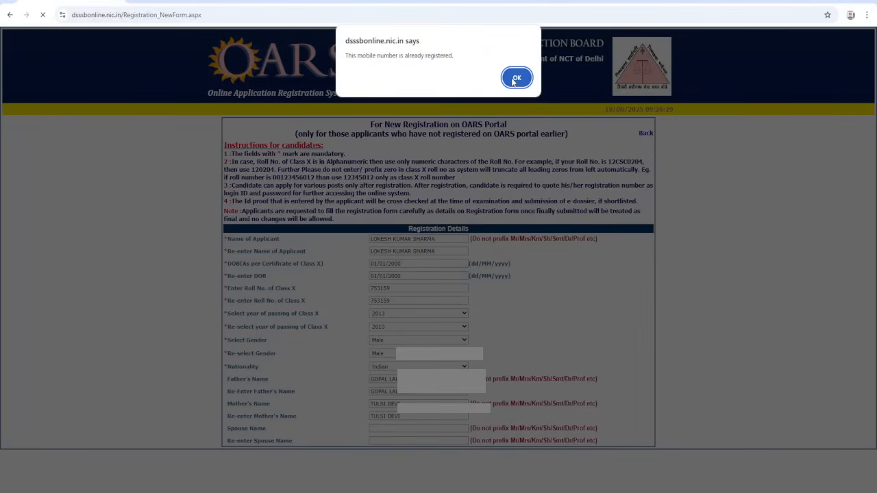
click(516, 79)
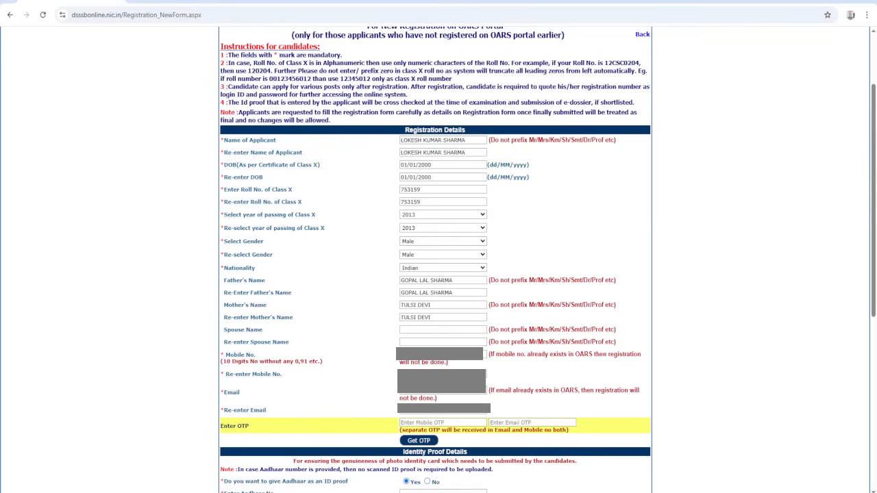
- Fill in the applicant's mobile number and email with their re-entry fields, and request the OTPs
click(430, 354)
key(Tab)
scroll(460, 392, down, 1)
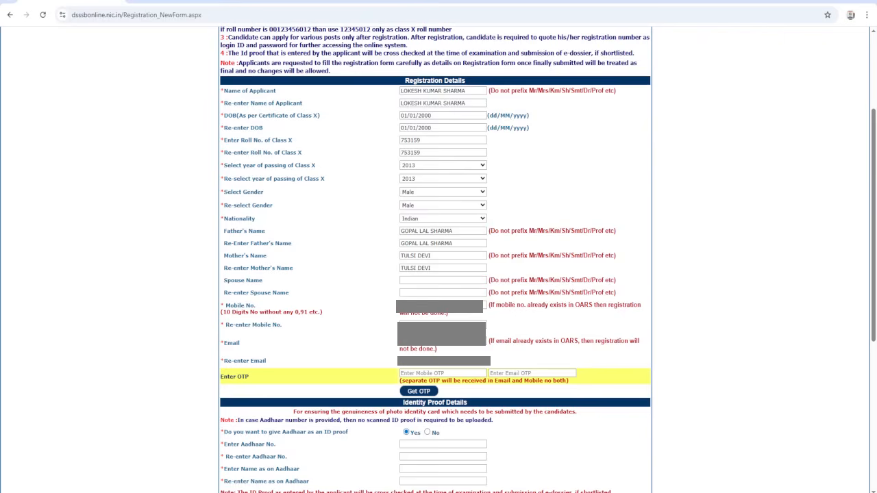
scroll(422, 343, down, 2)
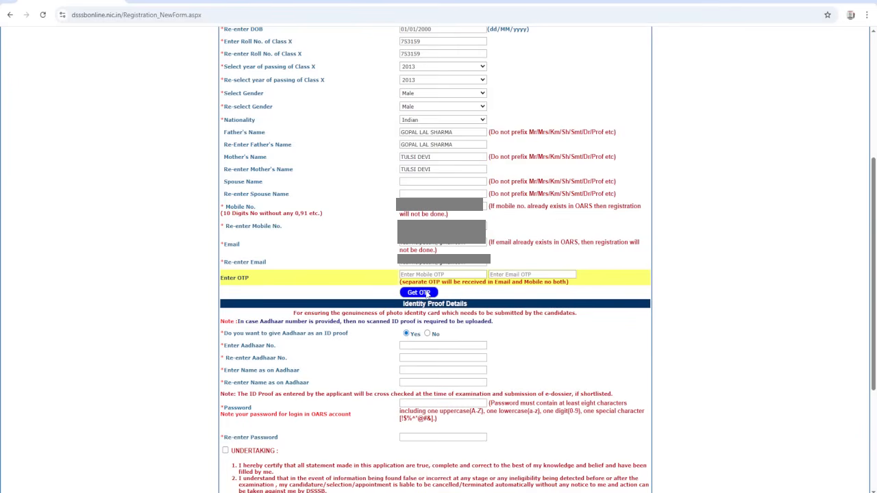
click(429, 293)
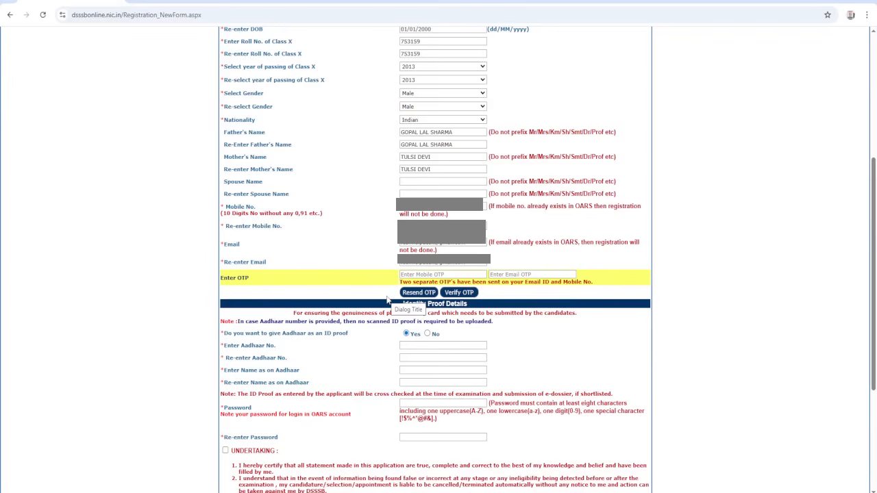
- Switch to Gmail in a new tab and open the DSSSB online registration OTP message from All Mail
key(ctrl+t)
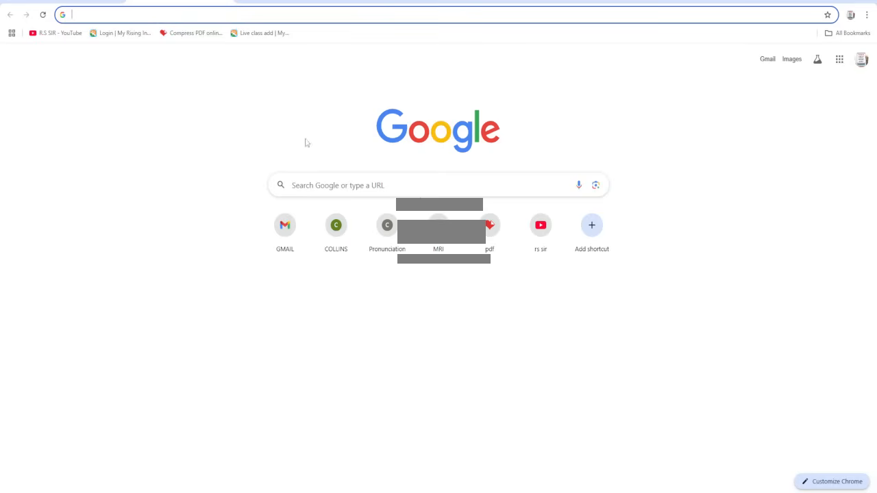
click(765, 60)
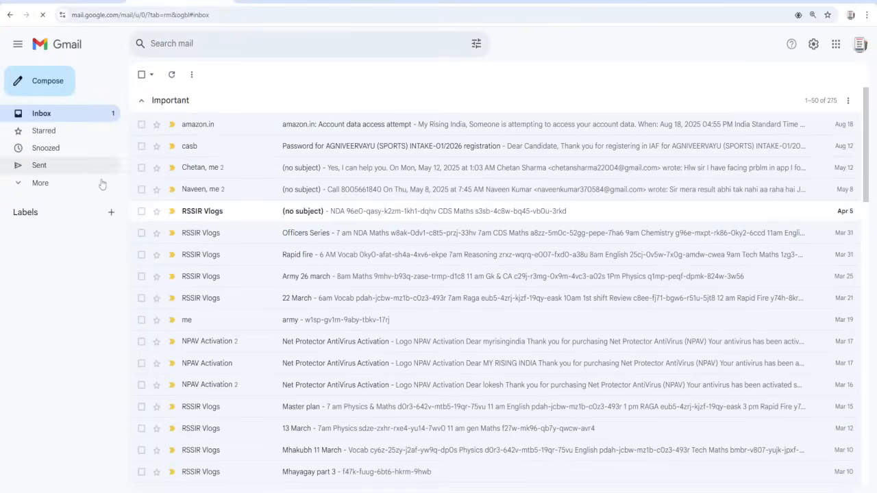
click(52, 183)
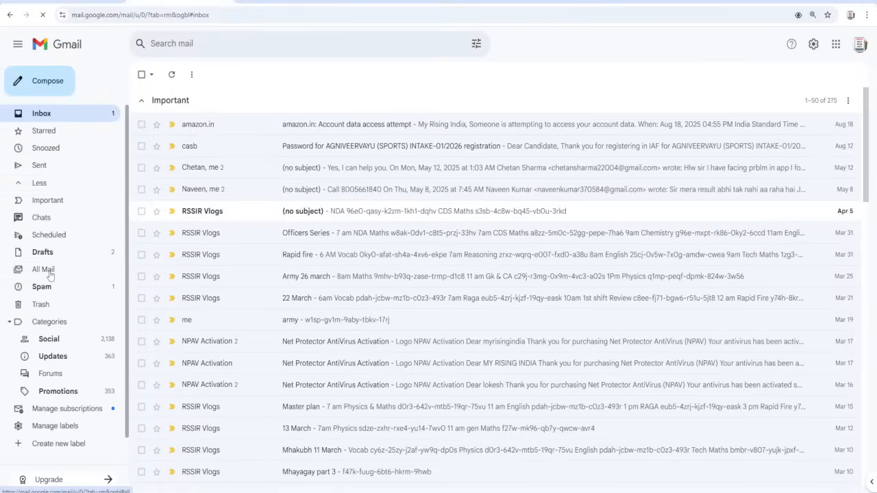
click(49, 273)
click(211, 137)
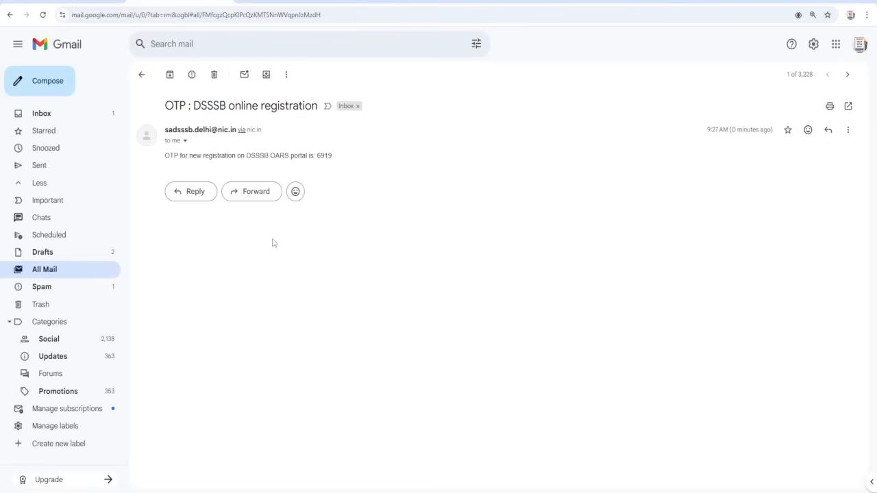
- Return to the registration form, enter the email OTP and the mobile OTP, and verify both
click(82, 2)
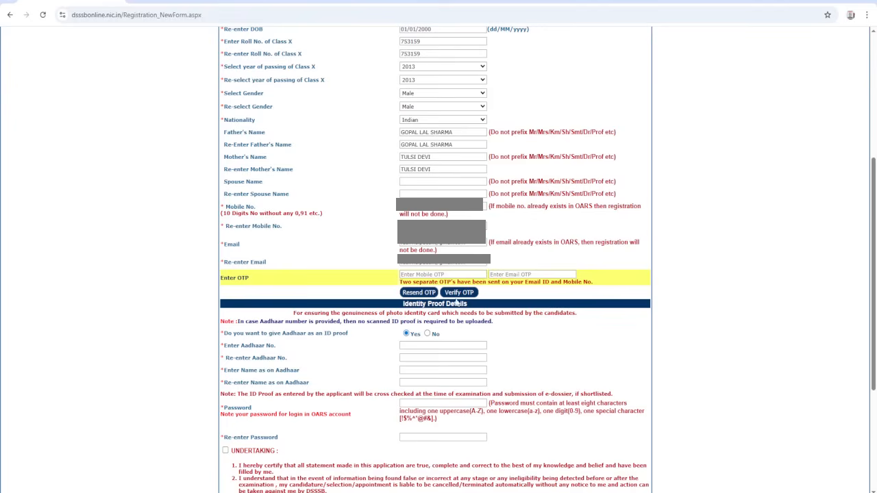
click(507, 274)
text(••••)
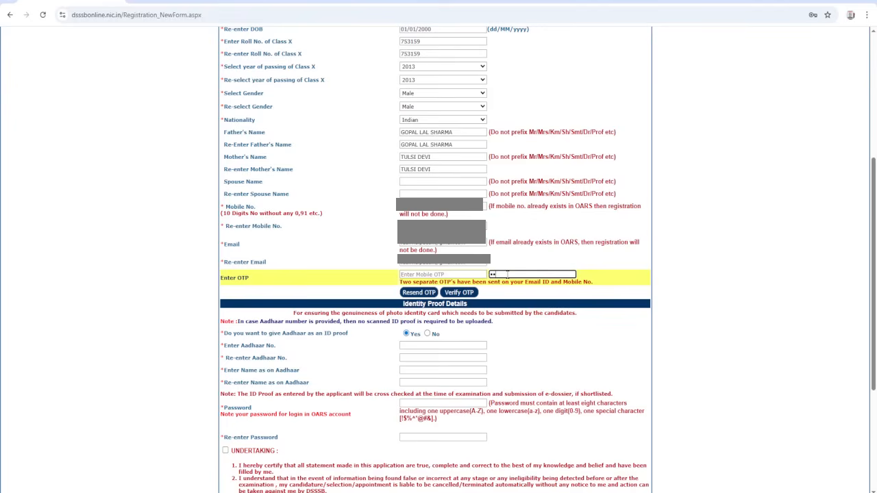
click(452, 275)
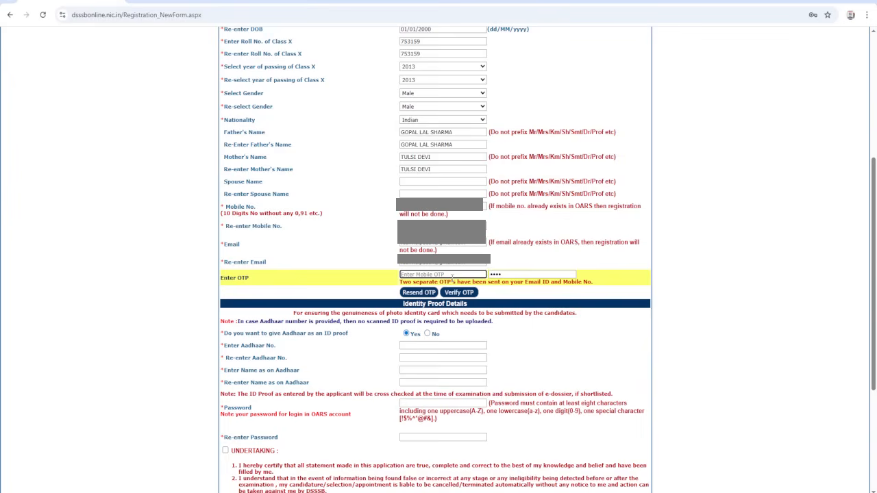
text(1)
click(456, 294)
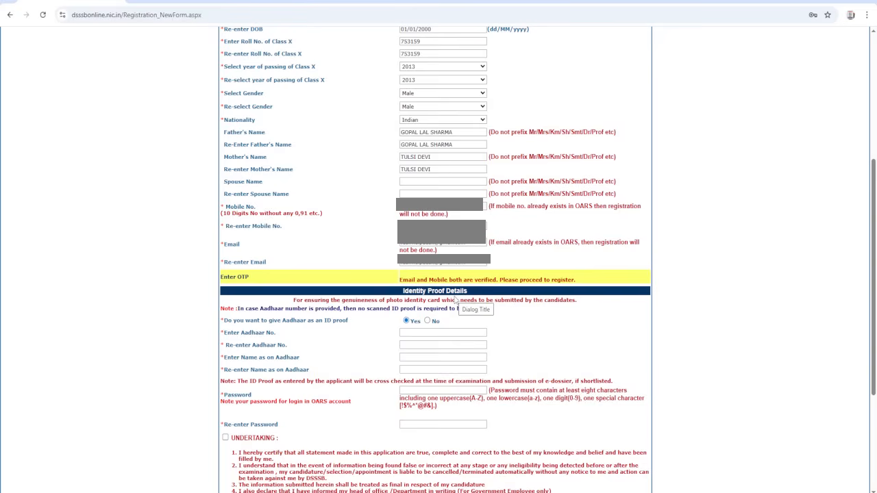
- Fill in the Aadhaar number and the applicant's full name as on Aadhaar, repeating both in the re-entry fields
scroll(456, 301, down, 1)
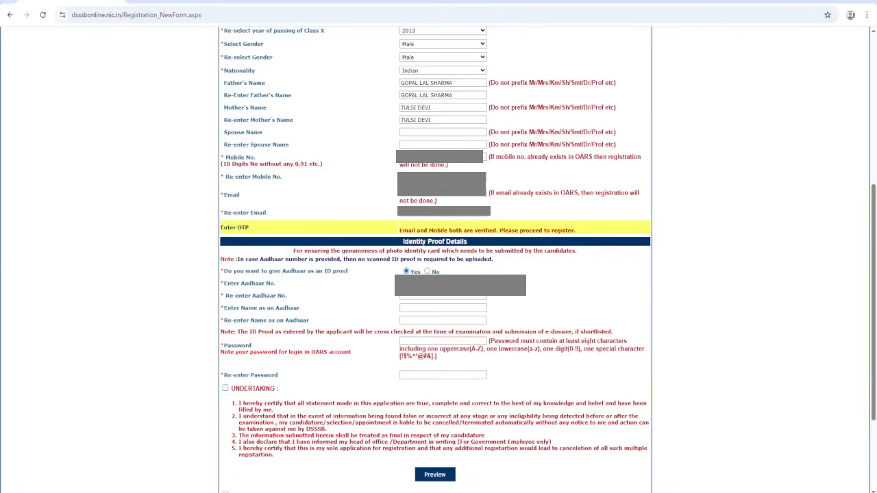
click(407, 295)
click(420, 308)
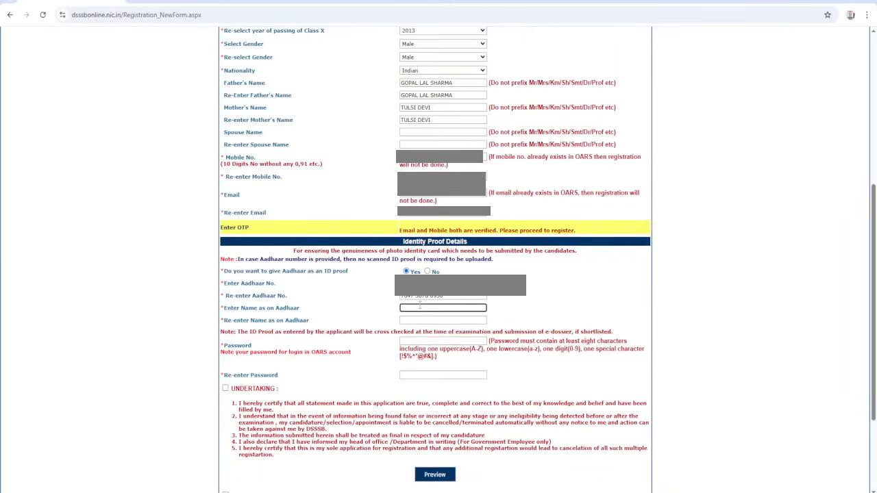
key(Tab)
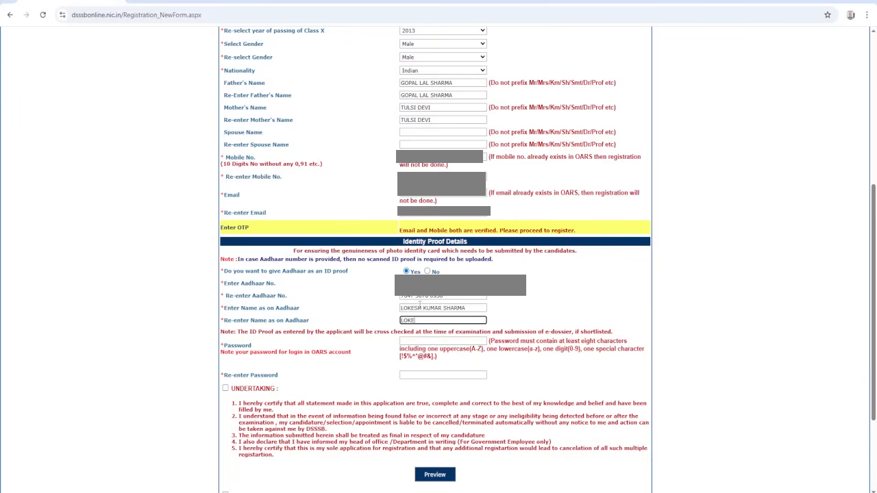
key(Tab)
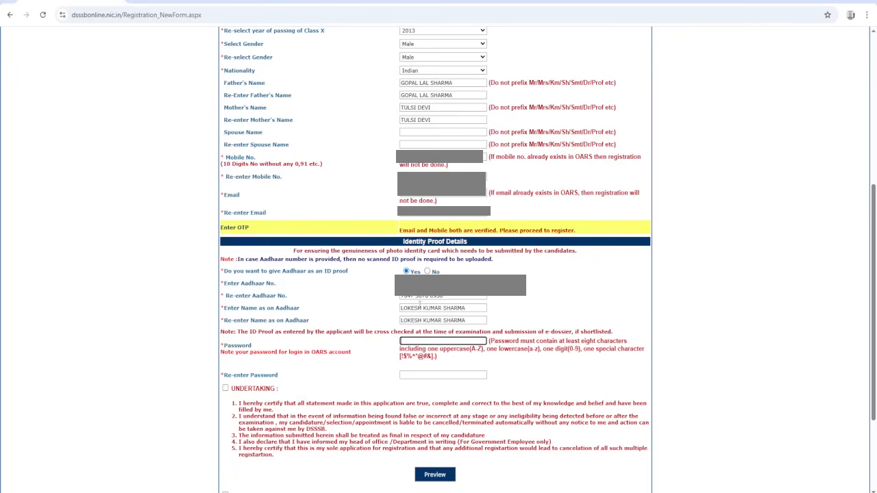
- Set the account password in both the Password and Re-enter Password fields
text(•••••••••••)
key(Tab)
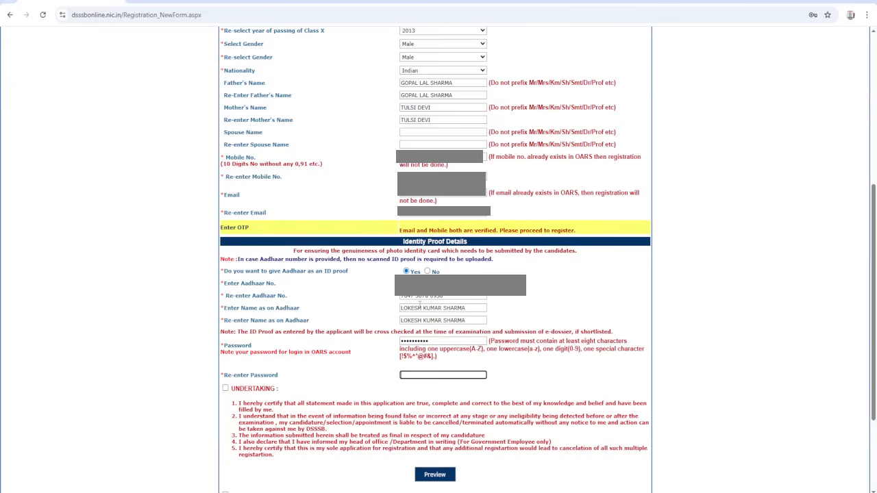
text(••••••••••)
key(Tab)
- Accept the undertaking and preview the completed registration form, closing the print preview without printing
scroll(274, 315, down, 3)
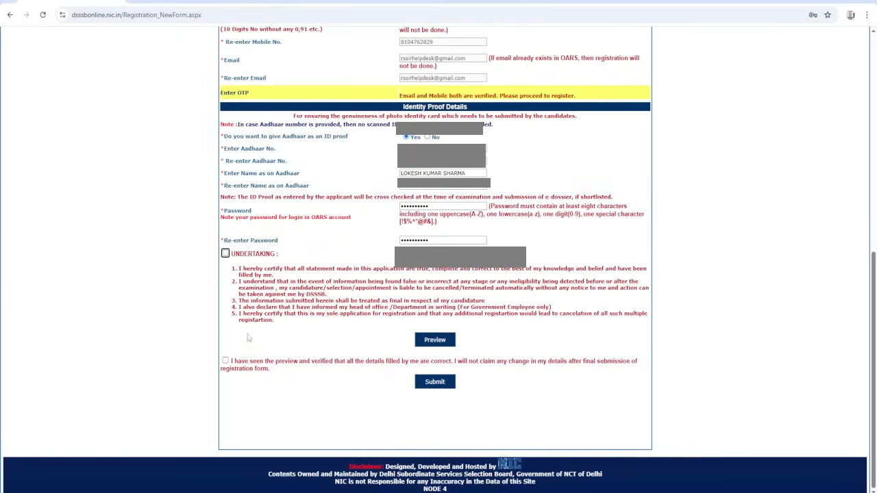
click(225, 254)
click(432, 341)
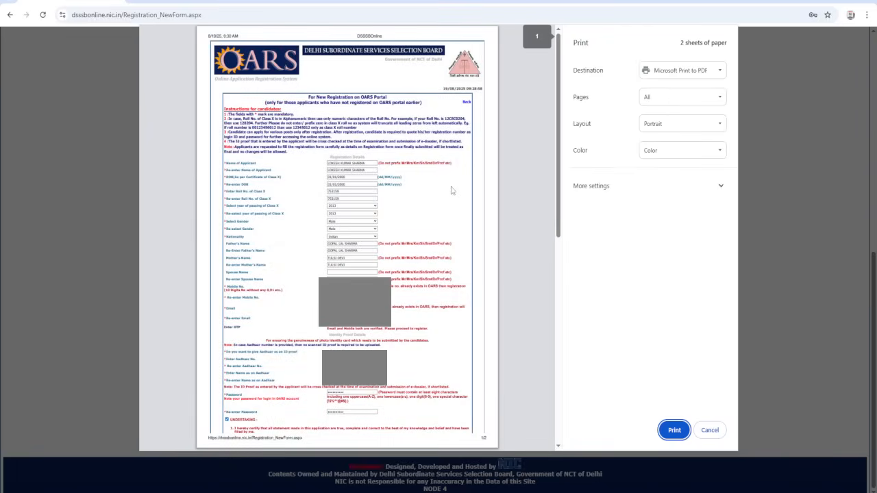
click(709, 429)
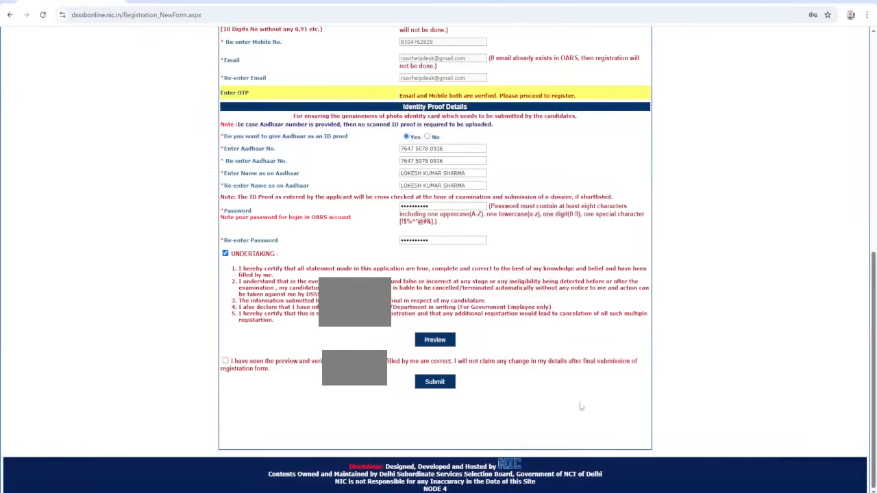
- Confirm that the previewed details are correct, submit the registration, and decline saving the password in the browser
click(226, 361)
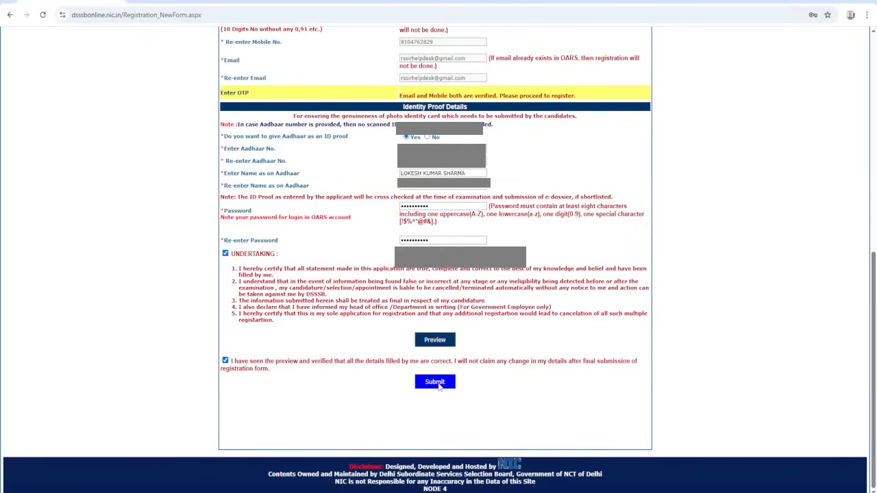
click(438, 385)
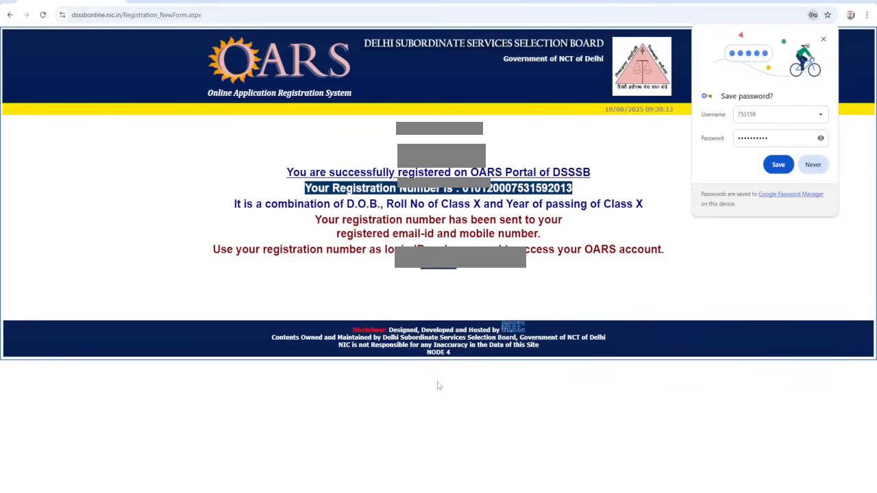
click(813, 165)
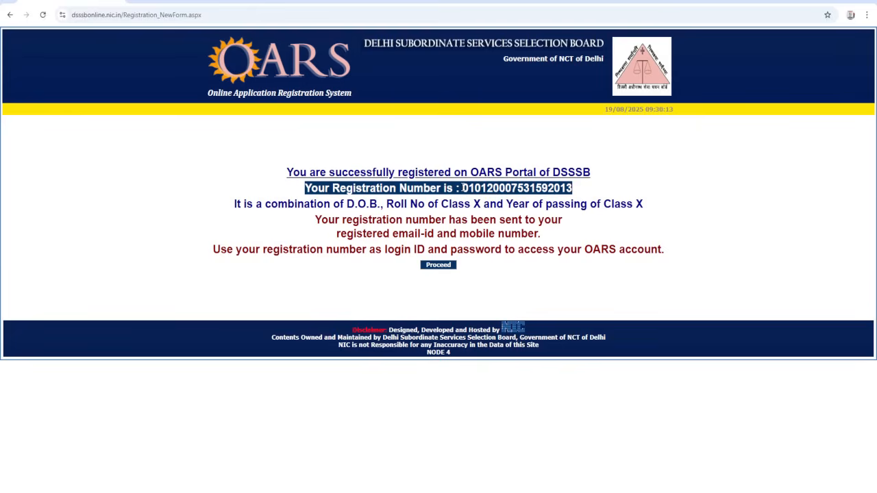
- Highlight the issued registration number, proceed to the portal's home page and open the registered user sign-in form
drag(462, 188, 573, 188)
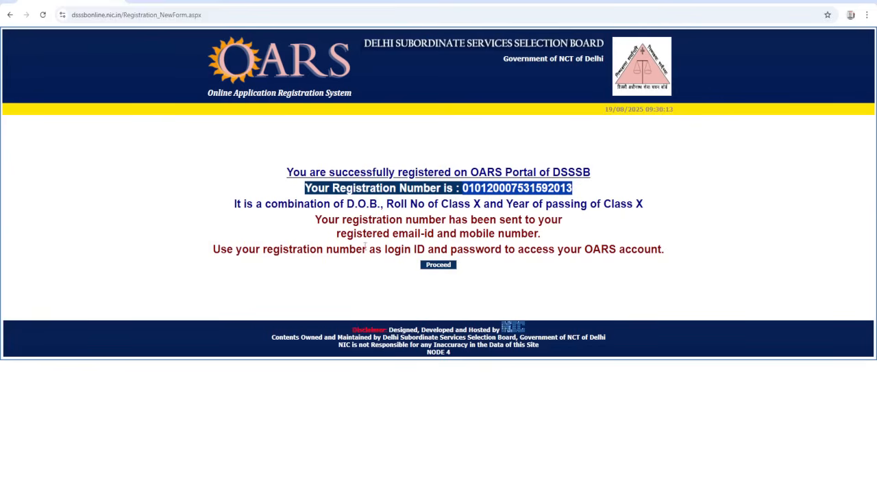
click(438, 265)
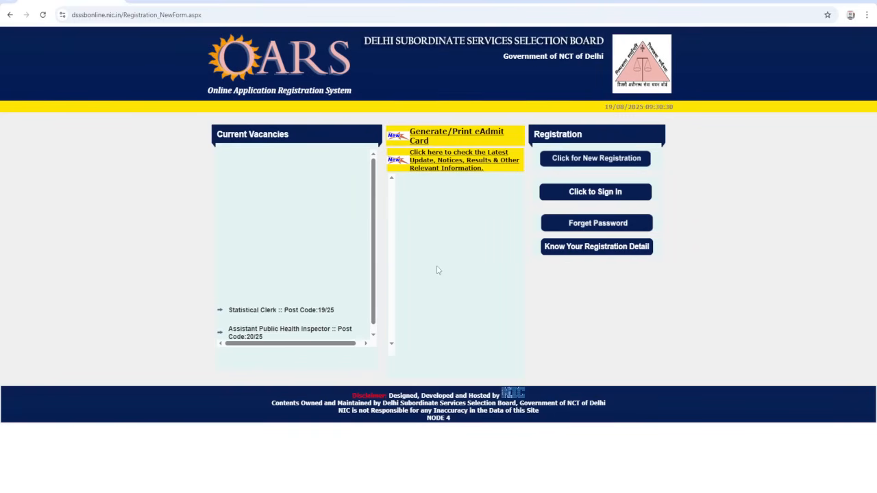
click(593, 199)
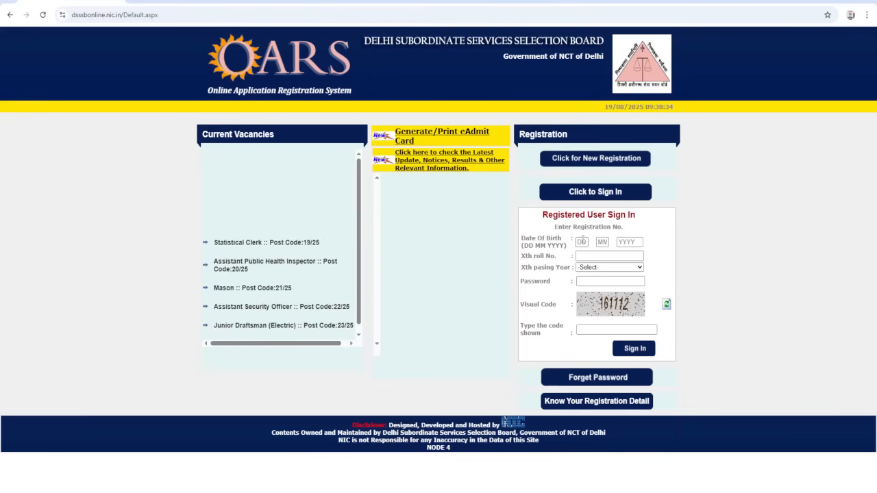
- Enter the applicant's date of birth as day, month and year in the registered user sign-in form
click(583, 241)
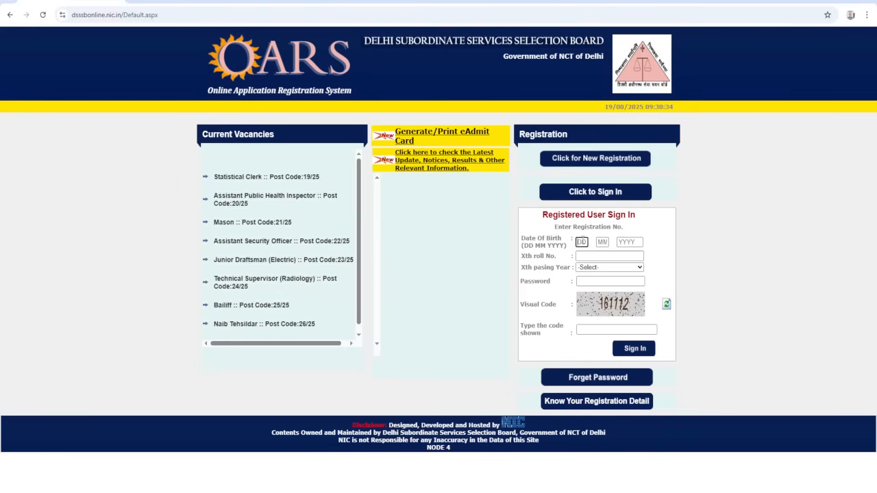
text(0101200)
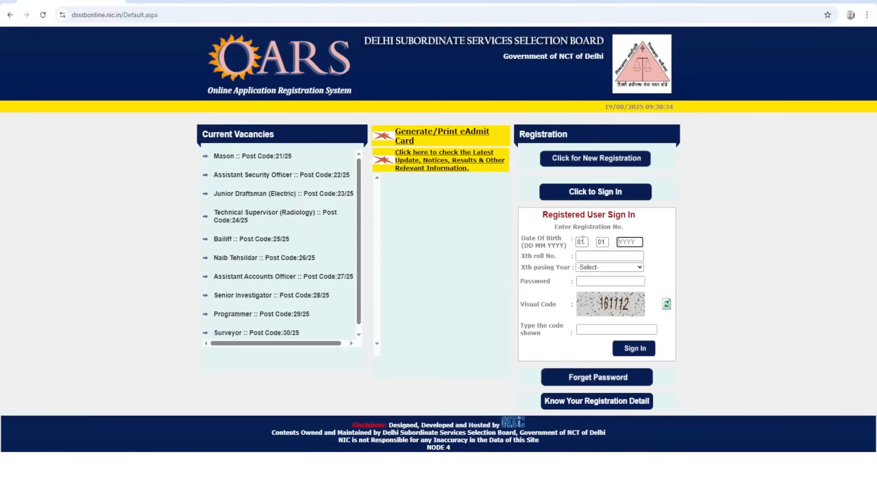
text(000)
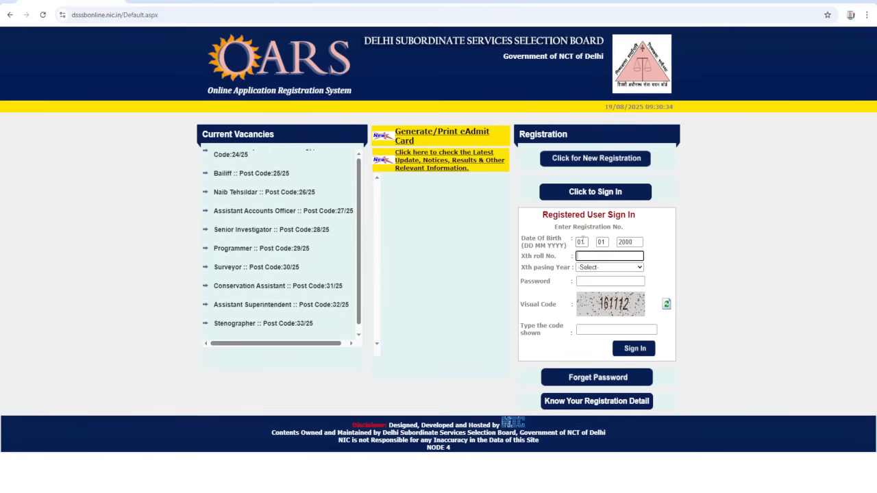
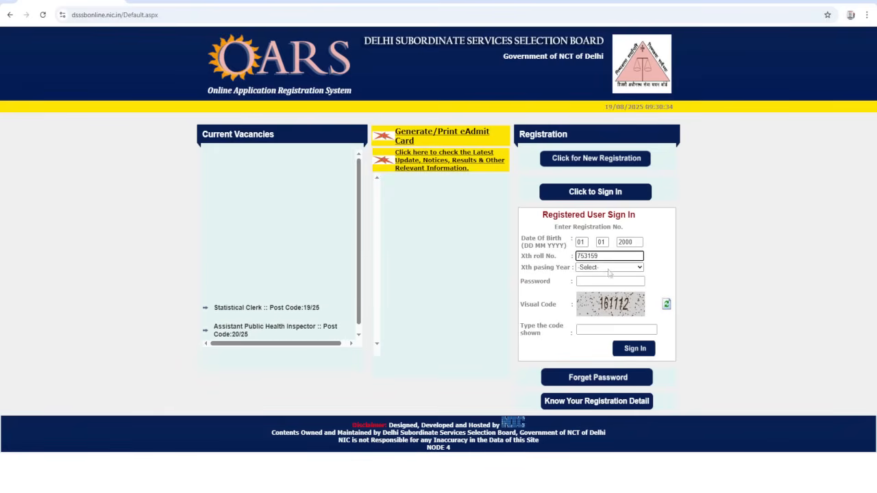
- Enter the applicant's Xth roll number and choose 2013 as the Xth passing year in the sign-in form
click(609, 270)
key(Down)
text(2013)
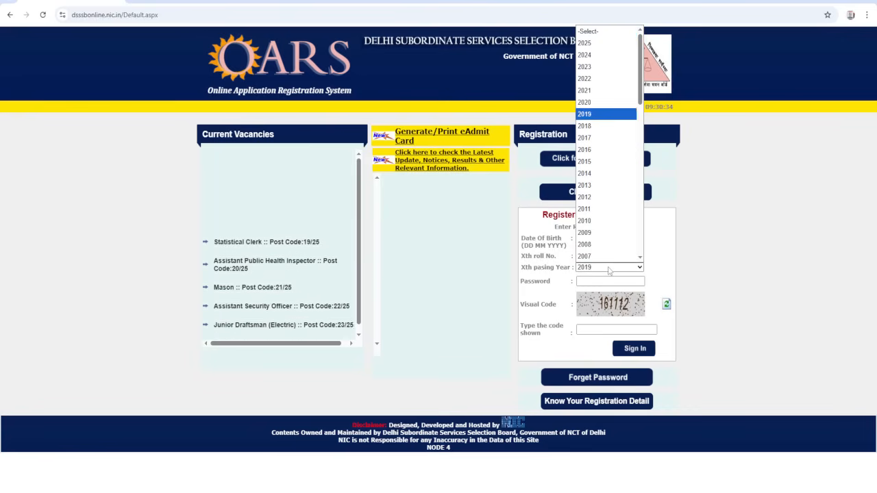
key(Return)
- Enter the account password and the displayed visual code, and sign in to the registered account
click(612, 278)
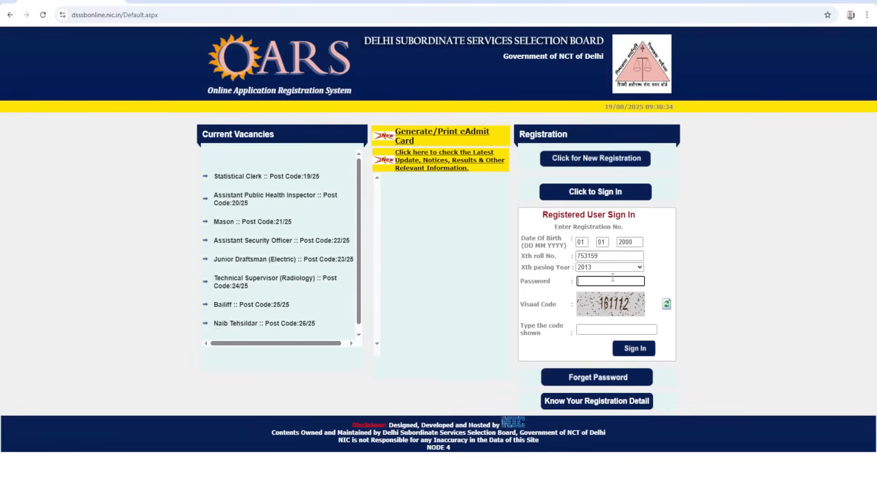
text(••••••••••)
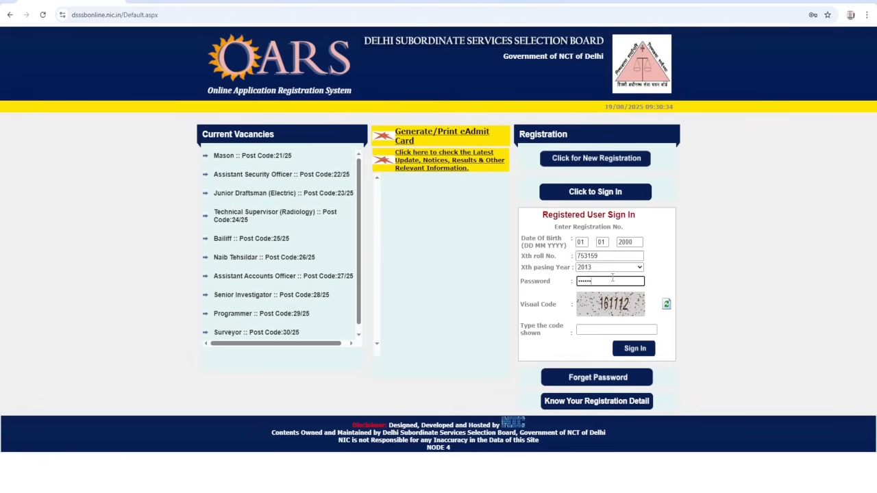
key(Tab)
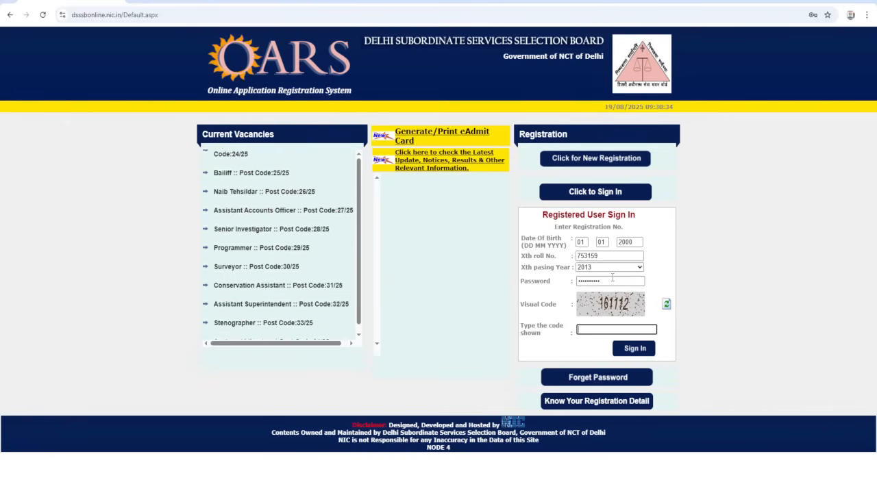
text(161112)
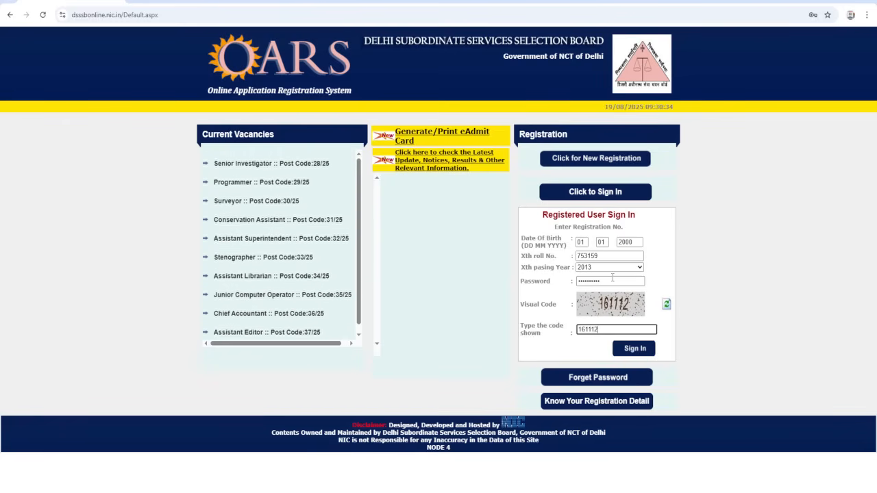
click(633, 350)
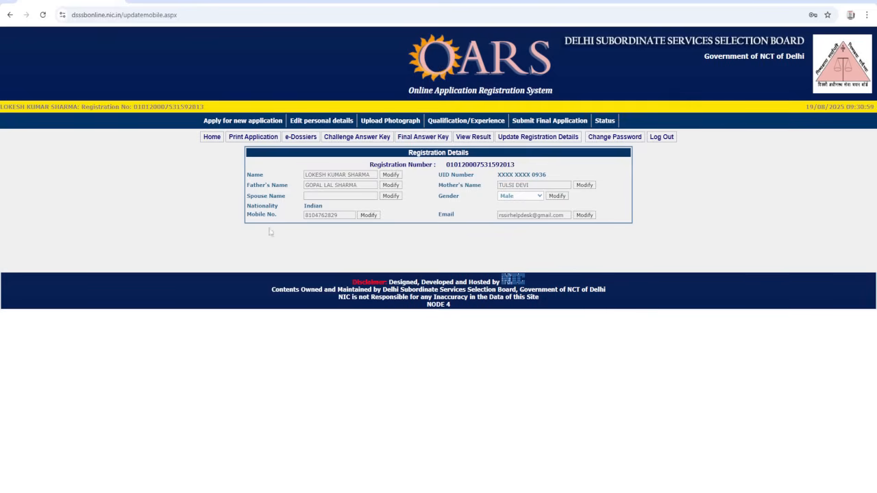
- Open the list of current notifications for a new application and apply for the Forest Guard post, code 41/25
click(240, 122)
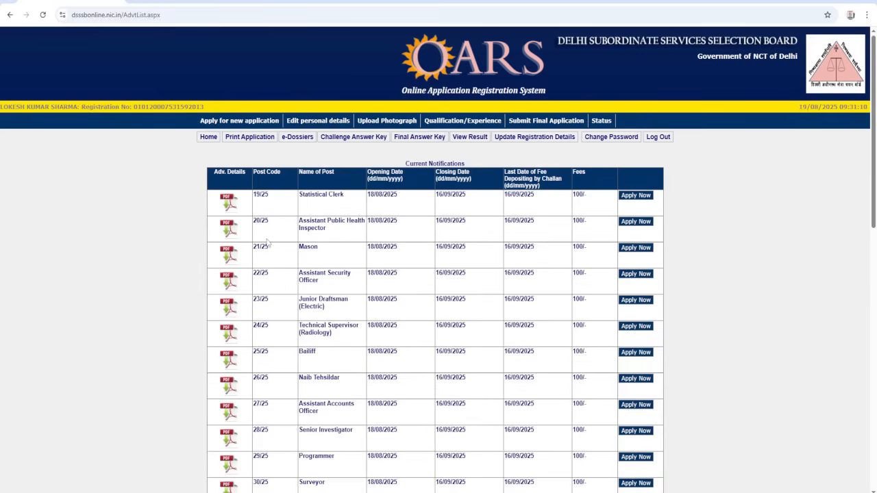
scroll(267, 241, down, 1)
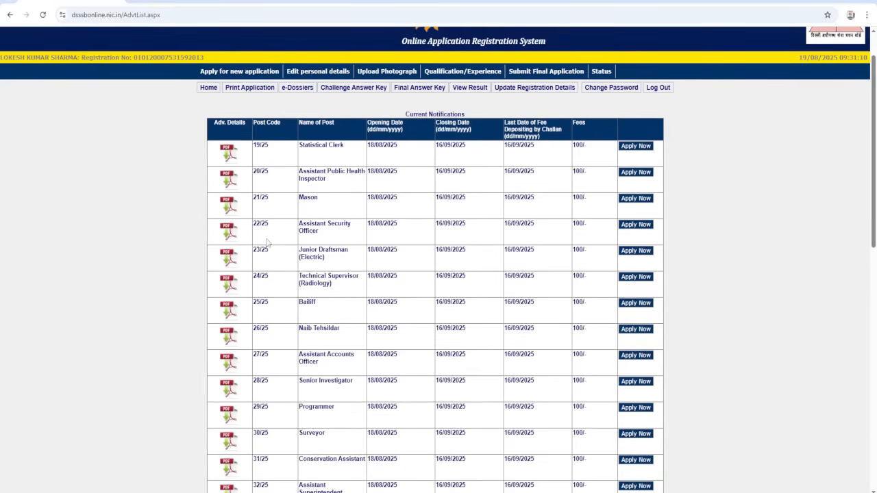
scroll(267, 241, down, 4)
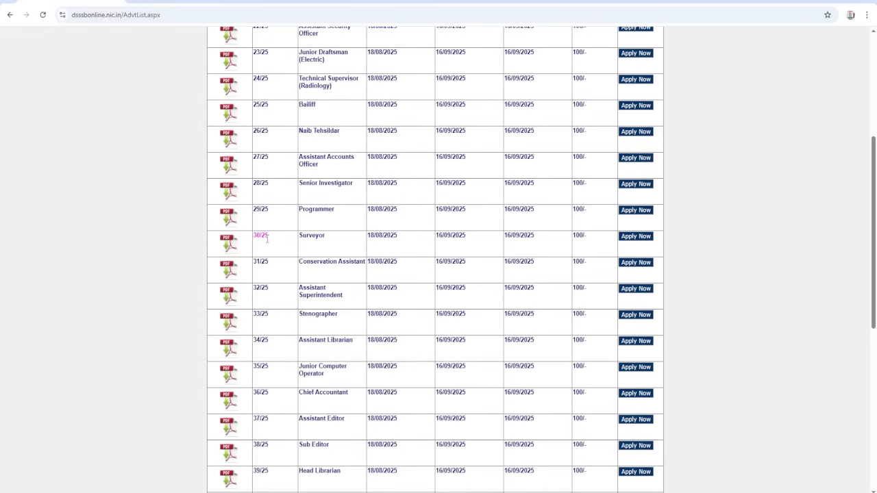
scroll(267, 241, down, 2)
scroll(268, 241, down, 1)
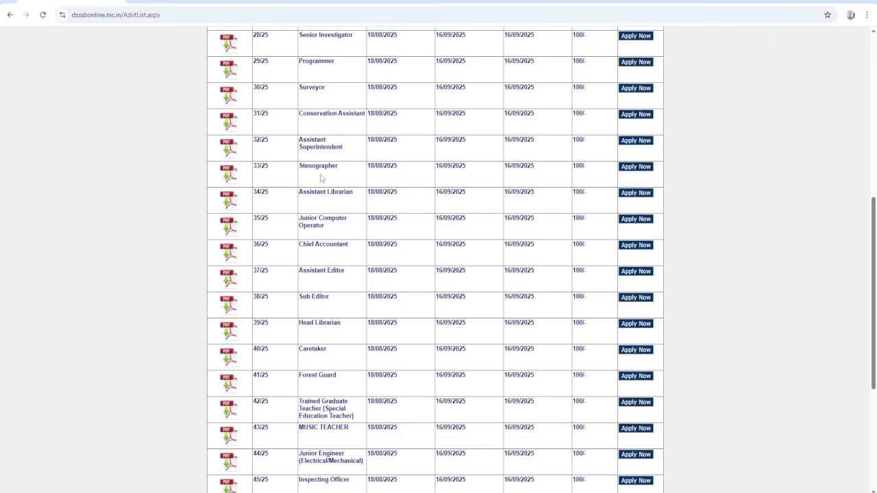
scroll(348, 291, down, 1)
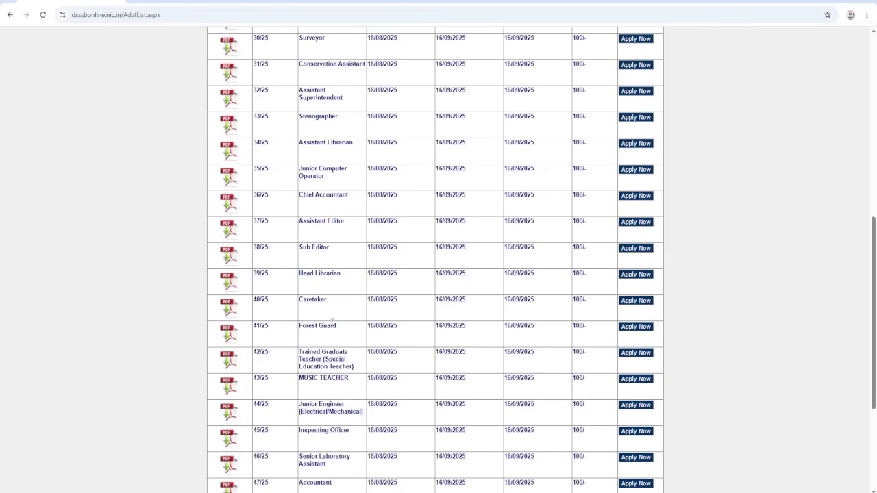
click(635, 327)
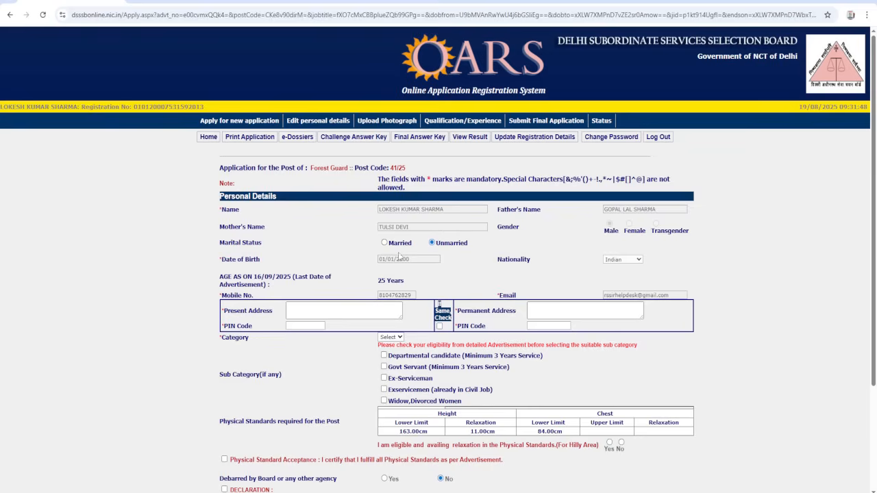
- Enter the applicant's present address and postal PIN code, and mark the permanent address as the same
scroll(620, 269, down, 2)
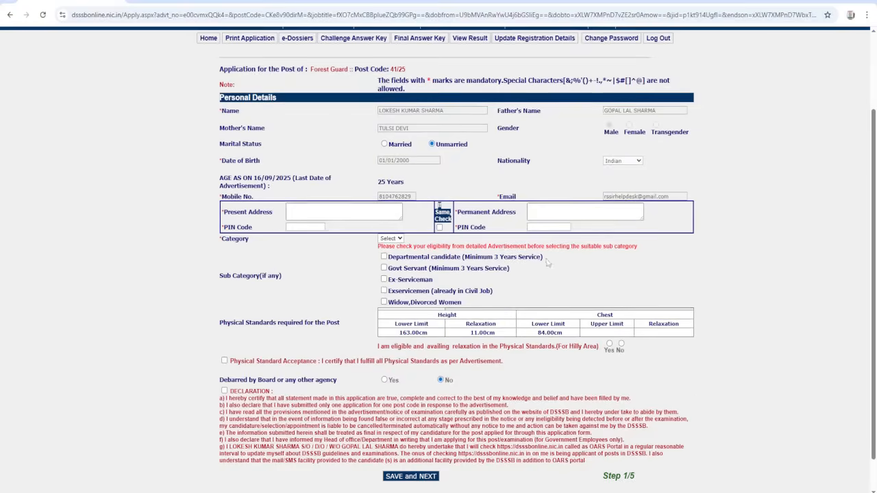
click(352, 215)
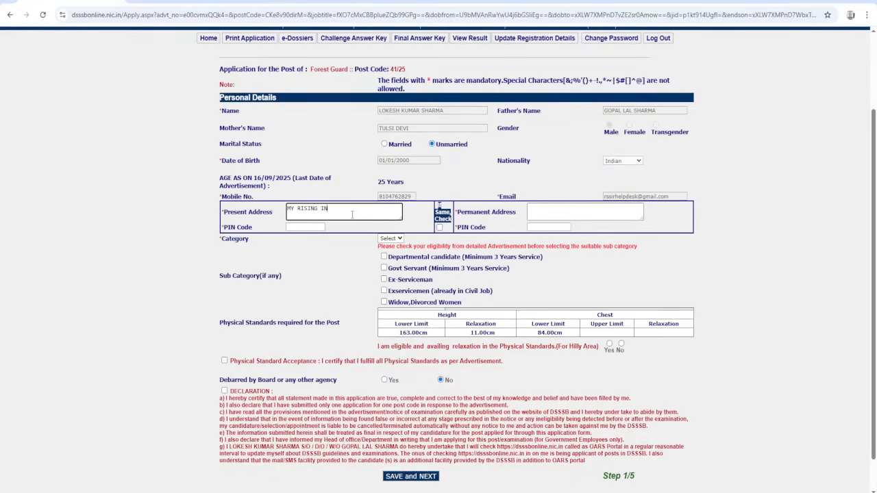
key(Tab)
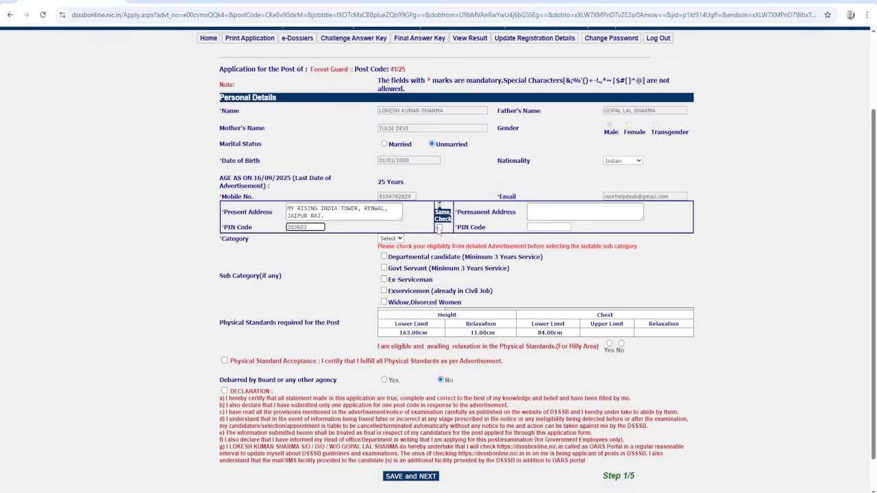
click(439, 228)
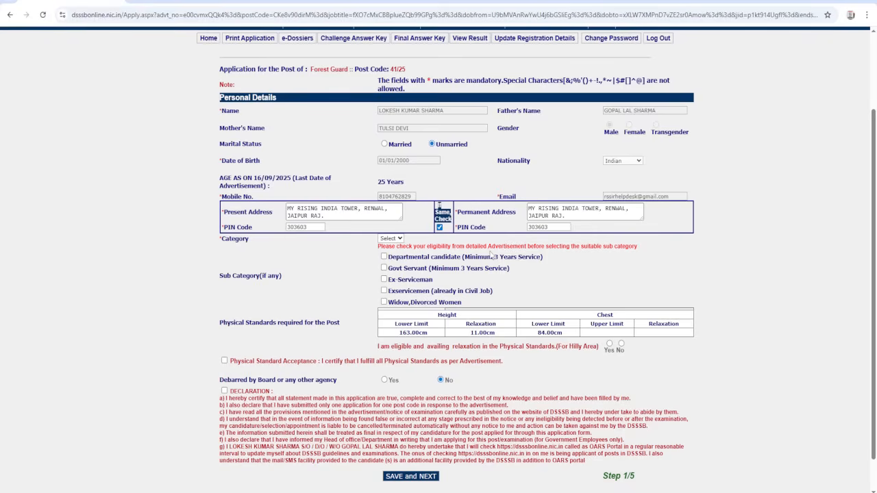
- Complete the eligibility section with category UR, no hilly-area relaxation, and accepted physical standards and declaration, and save the application page
scroll(490, 254, down, 1)
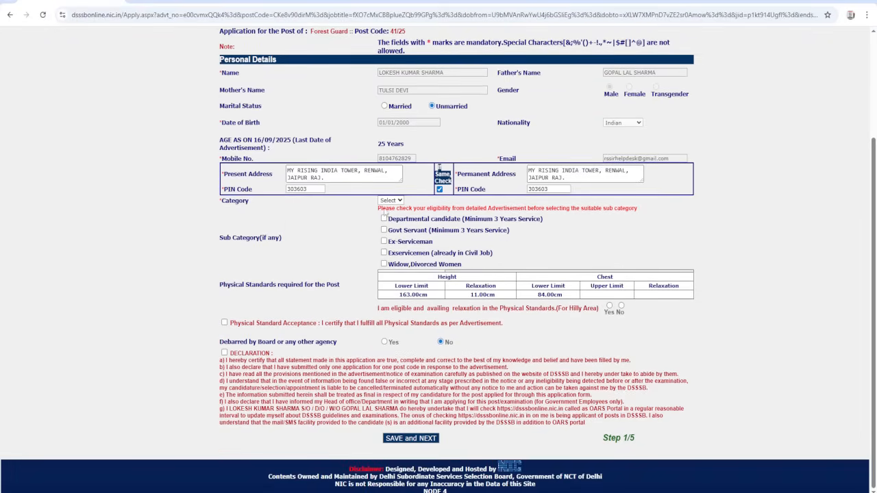
click(392, 200)
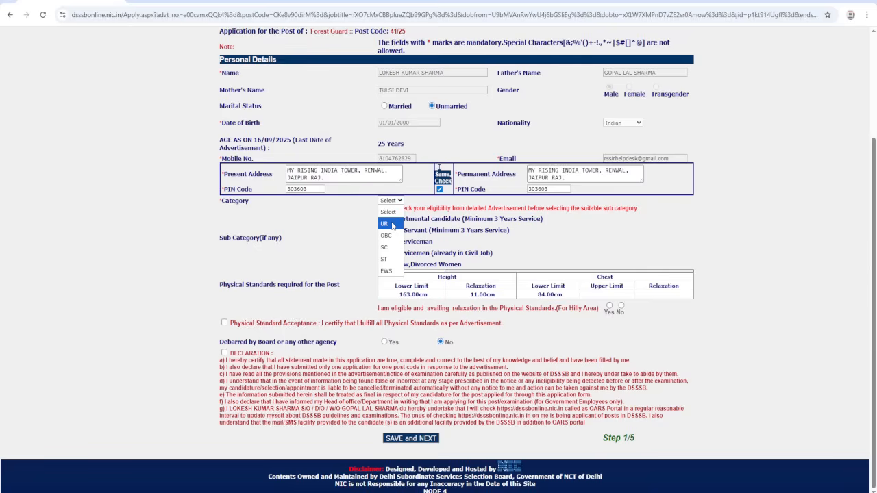
click(388, 224)
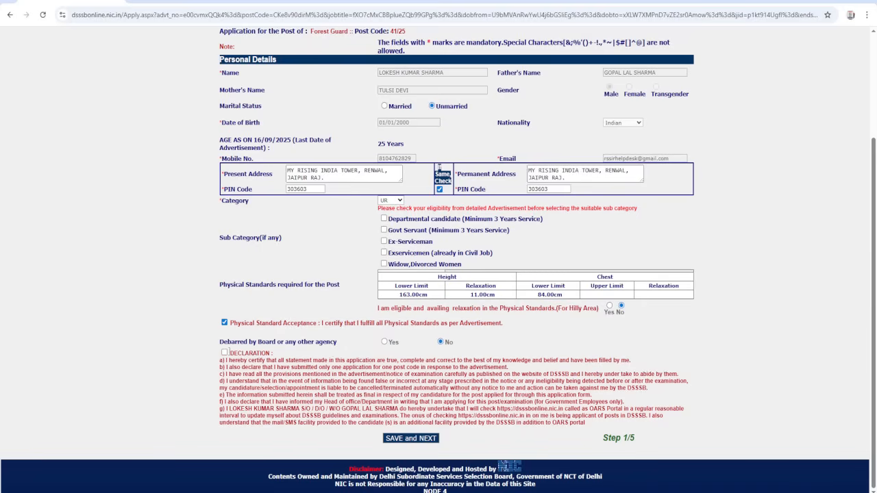
click(425, 442)
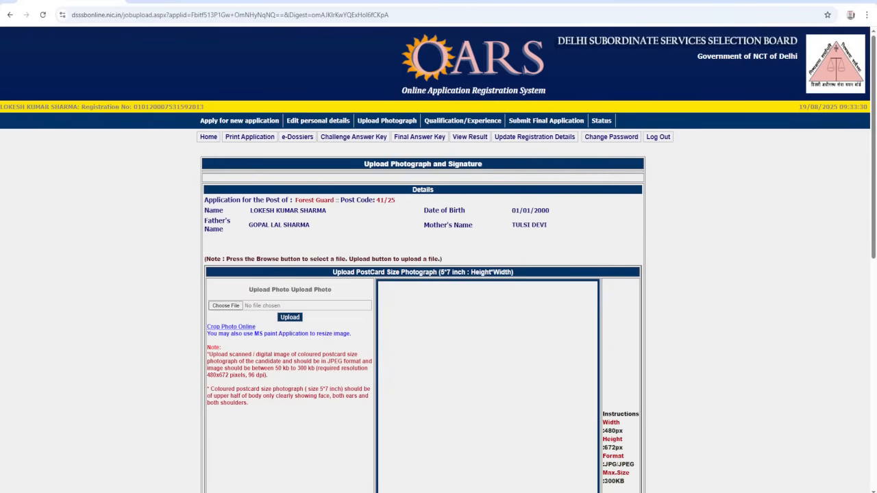
- Try to upload the original Passport_Photograph image from Downloads as the postcard-size photograph
scroll(330, 325, down, 3)
scroll(331, 322, down, 1)
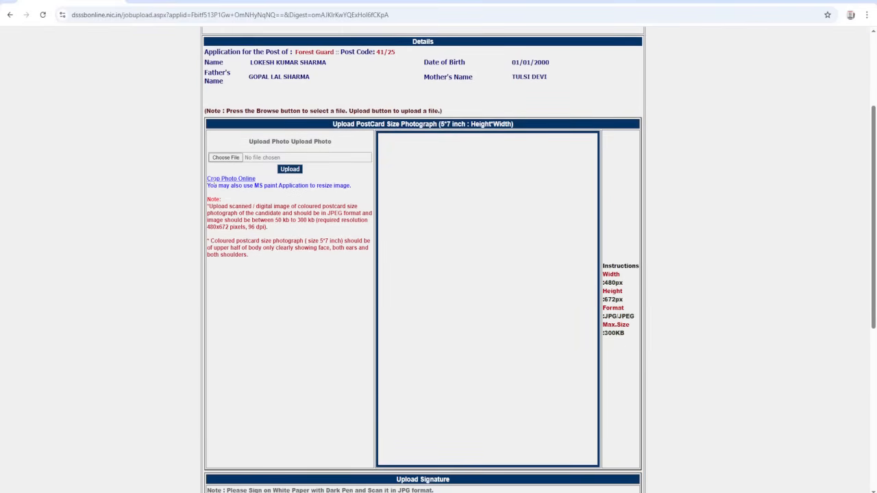
click(222, 159)
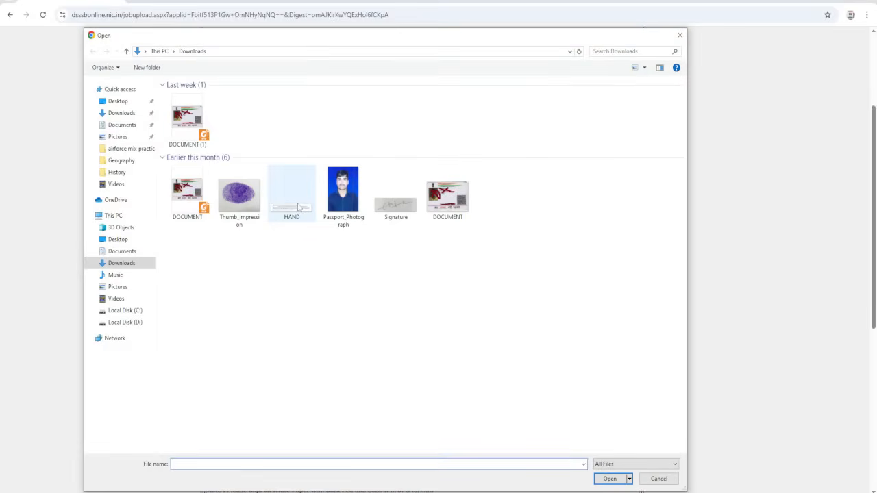
click(341, 194)
double_click(341, 194)
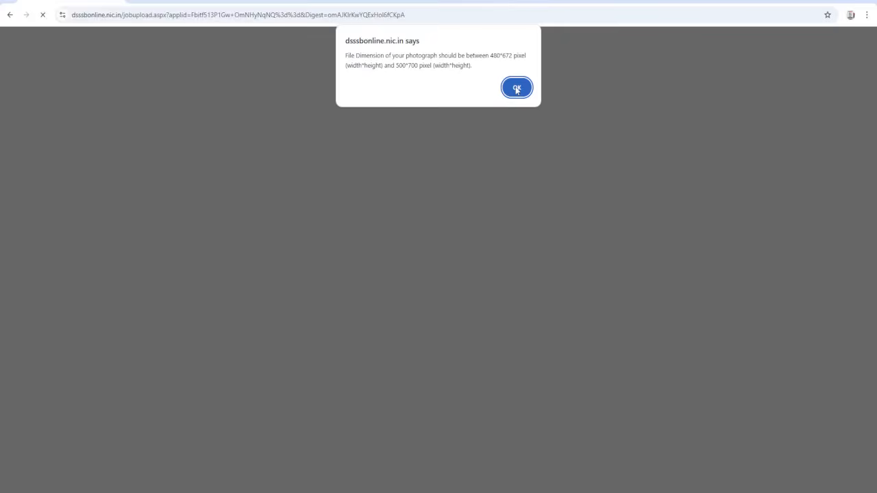
click(516, 89)
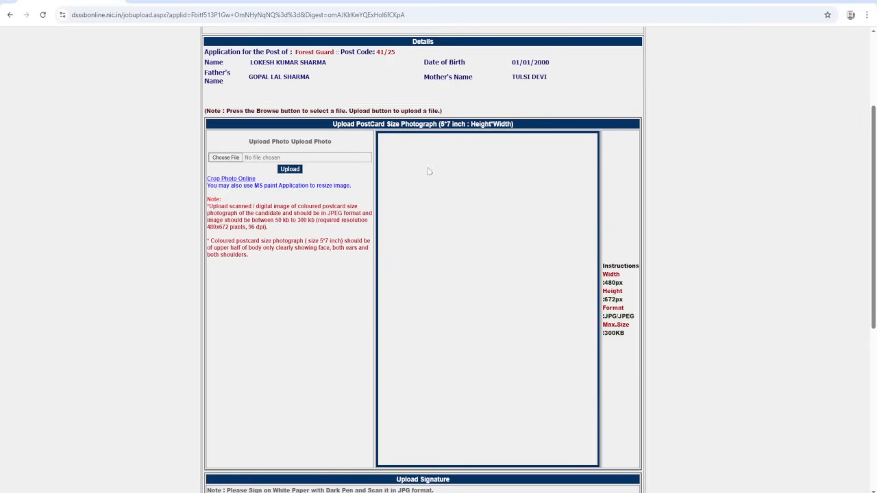
- Upload the newly saved Passport_Photograph image dated today as the applicant's postcard-size photograph
click(229, 158)
click(184, 126)
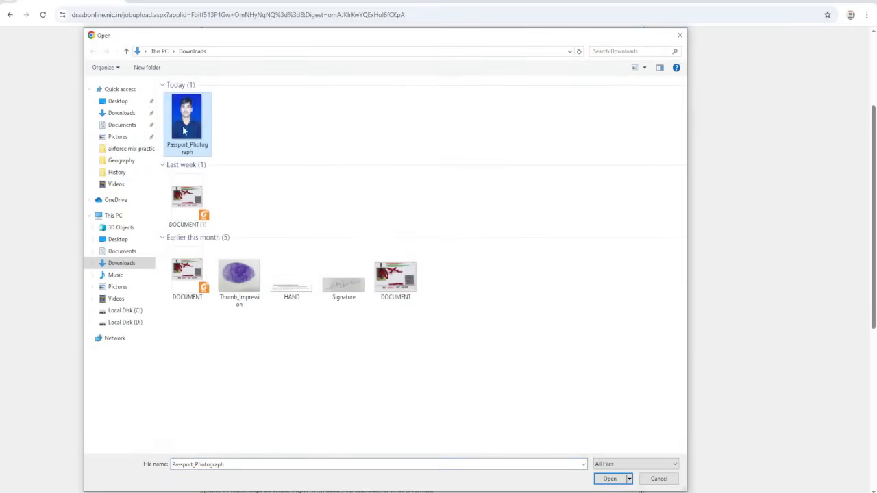
double_click(182, 126)
click(290, 170)
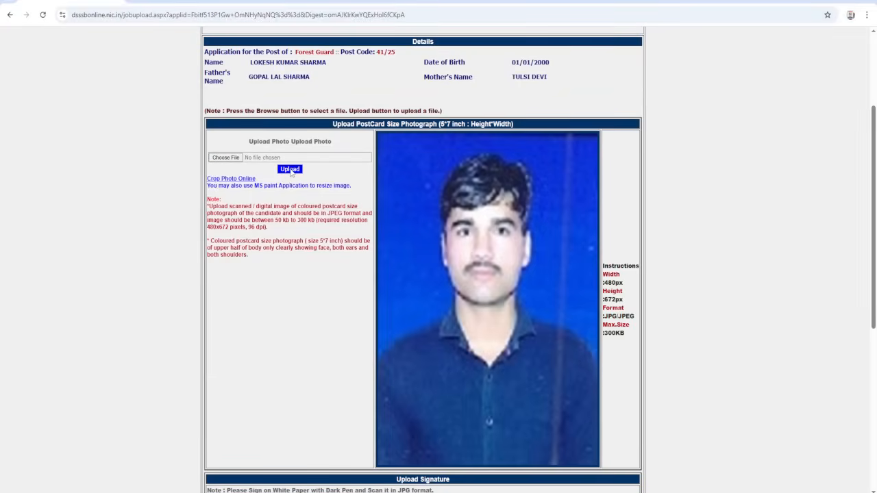
- Try to upload Signature.jpeg from Downloads as the applicant's signature
scroll(485, 277, down, 3)
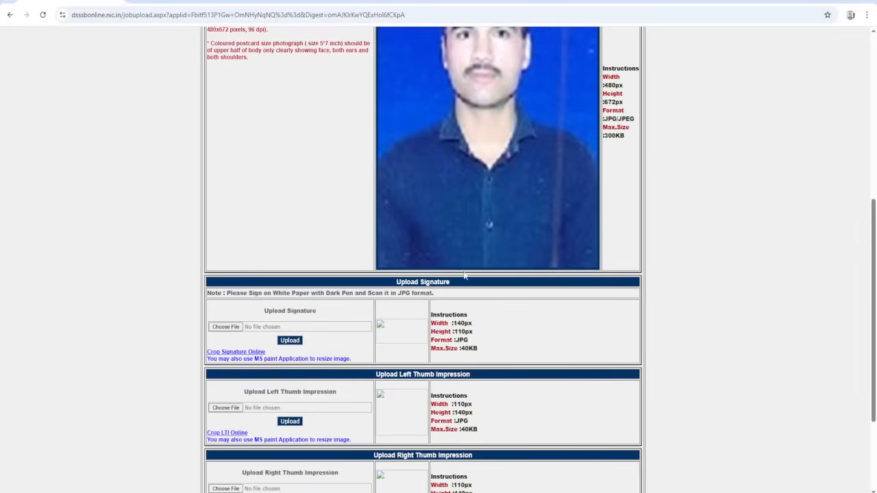
scroll(464, 275, down, 1)
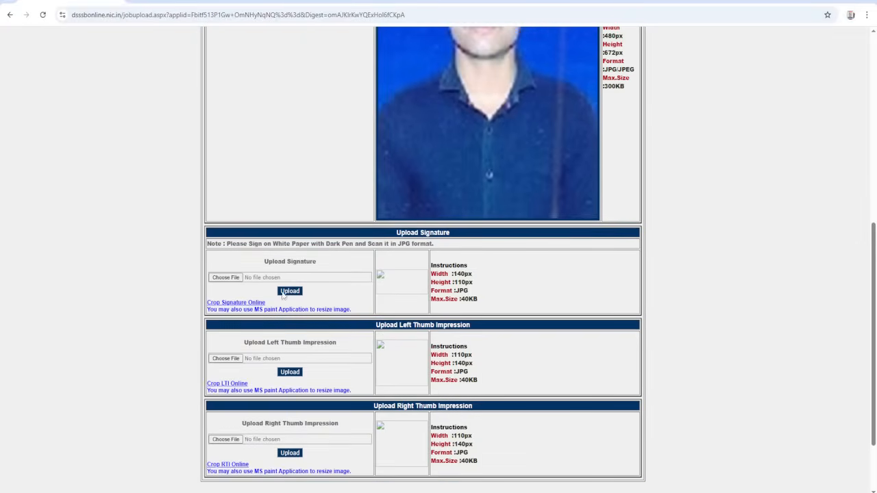
scroll(531, 278, down, 1)
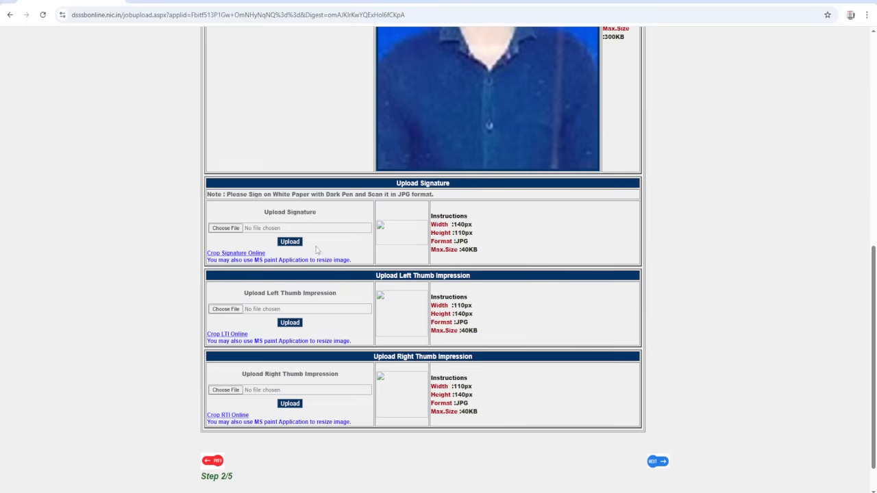
click(226, 230)
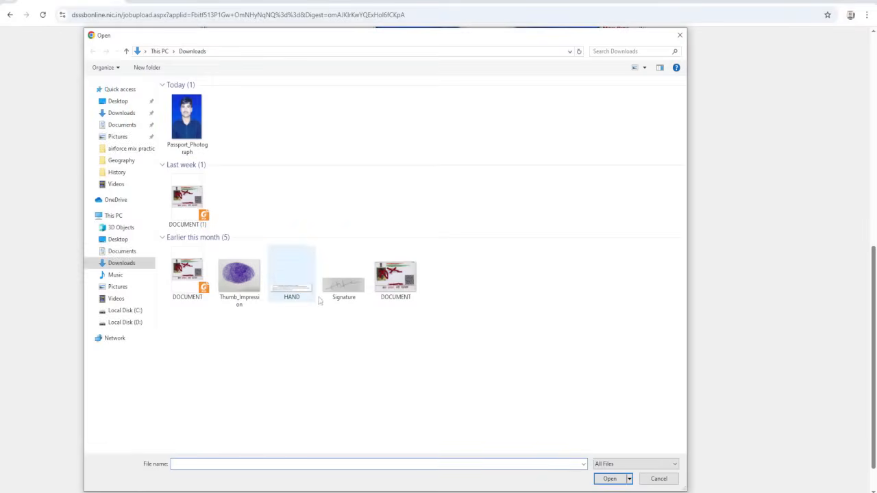
double_click(343, 285)
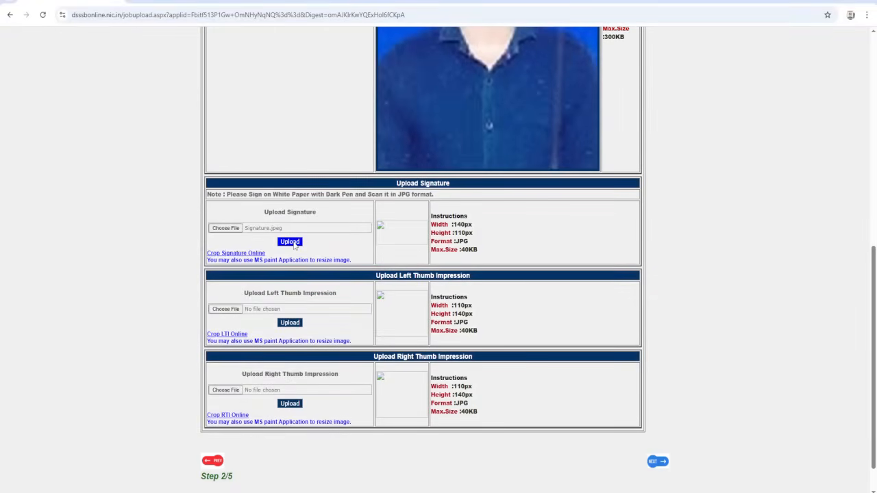
click(291, 243)
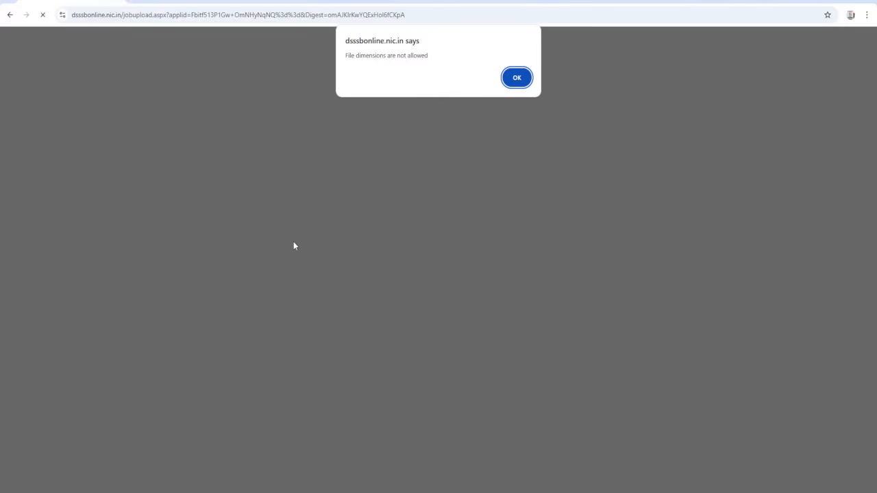
click(516, 78)
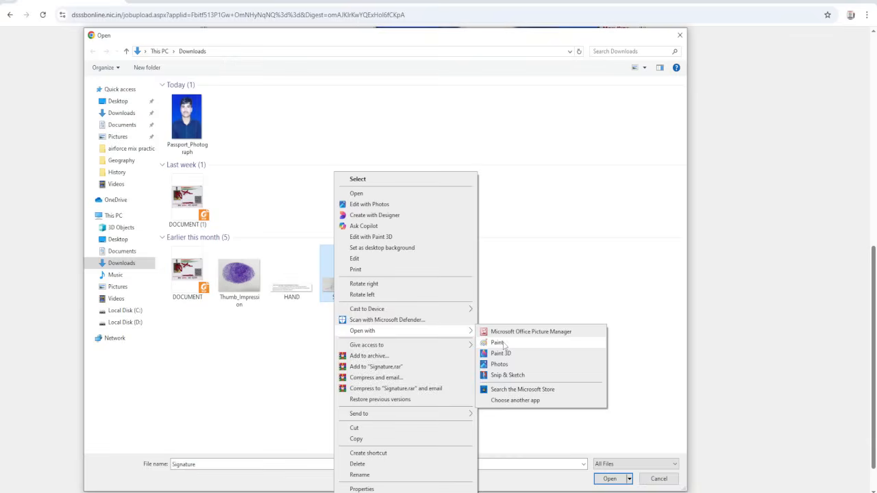
- Open the Signature image in Paint and resize it to 140 × 110 pixels without maintaining the aspect ratio
click(507, 345)
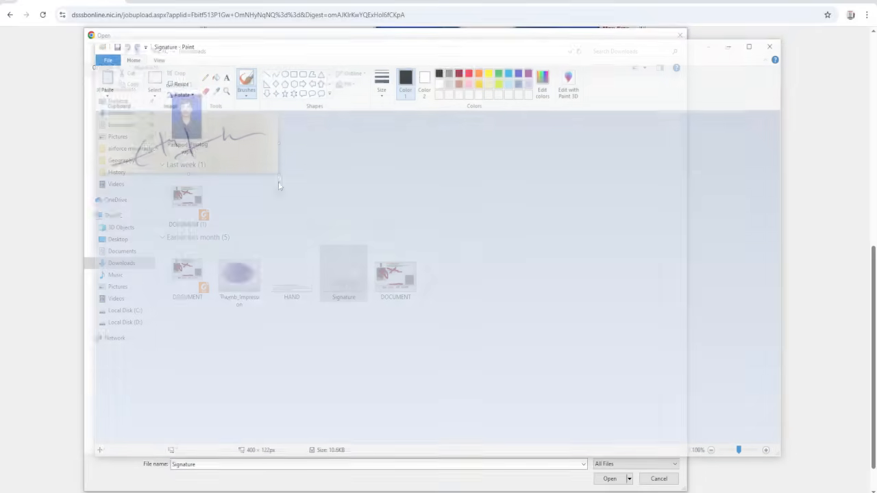
click(176, 81)
click(192, 118)
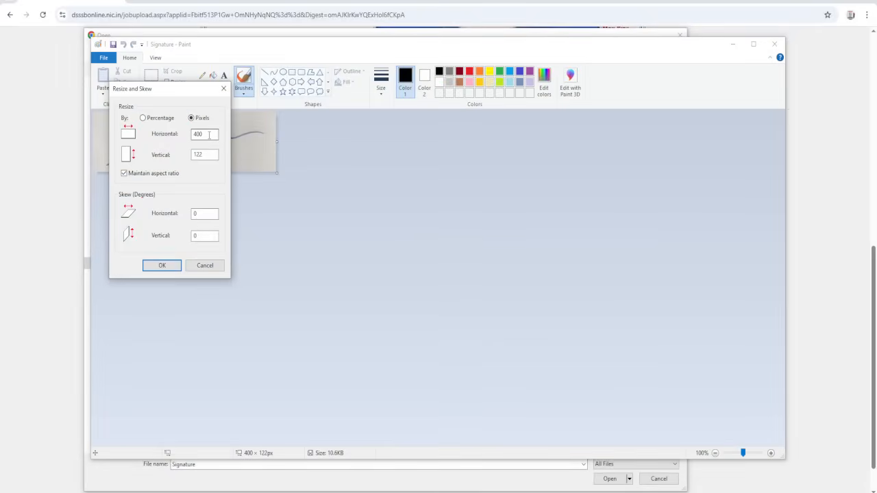
click(134, 176)
double_click(203, 134)
text(1401)
key(Tab)
key(shift+Tab)
text(140)
key(Tab)
text(110)
click(161, 267)
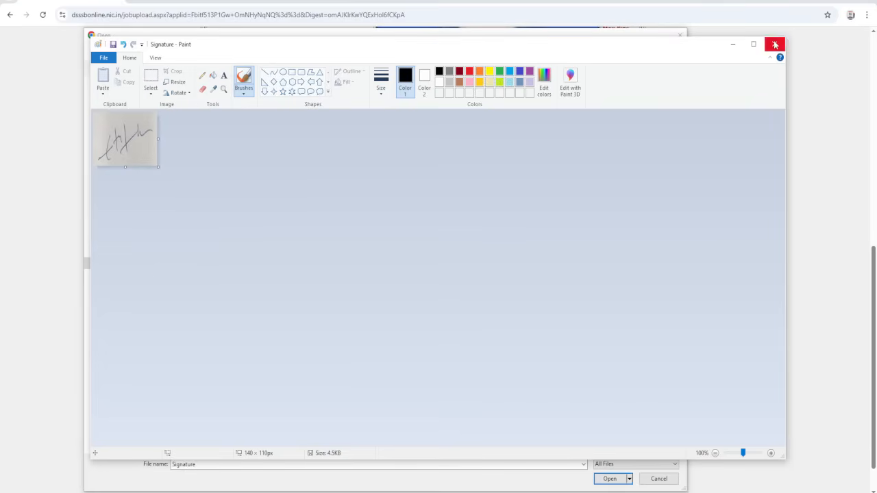
- Close Paint and upload the resized Signature image as the applicant's signature
click(775, 45)
double_click(252, 149)
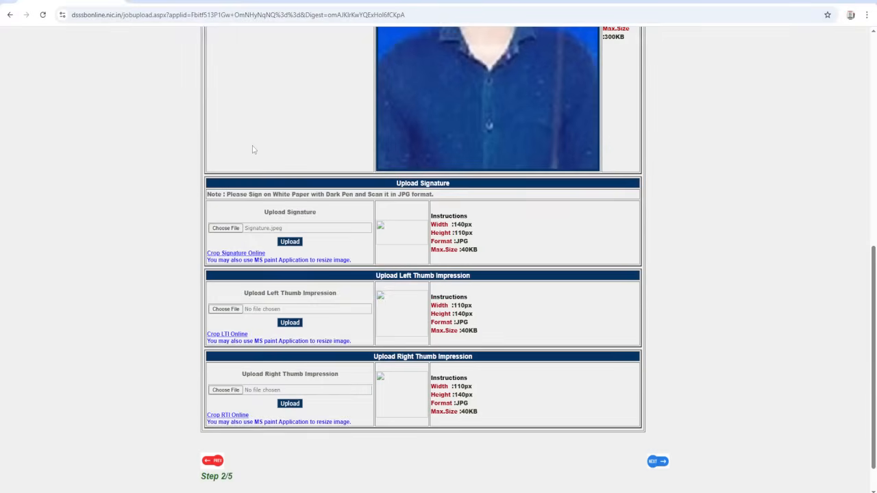
click(289, 242)
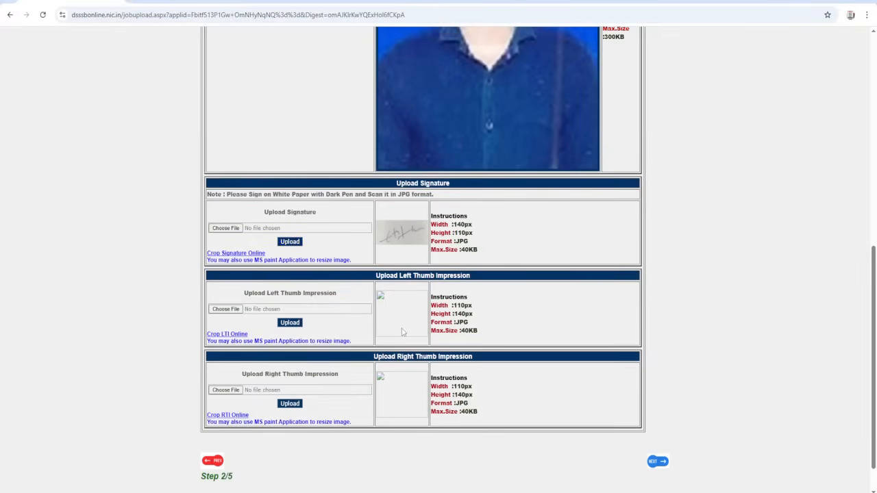
- Open the Thumb_Impression image from Downloads in Paint and resize it to 110 × 140 pixels without maintaining the aspect ratio
click(224, 310)
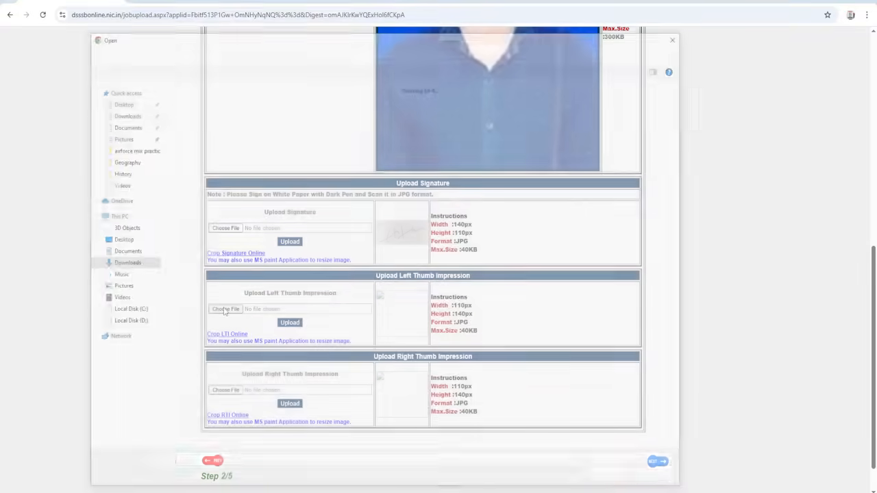
click(225, 282)
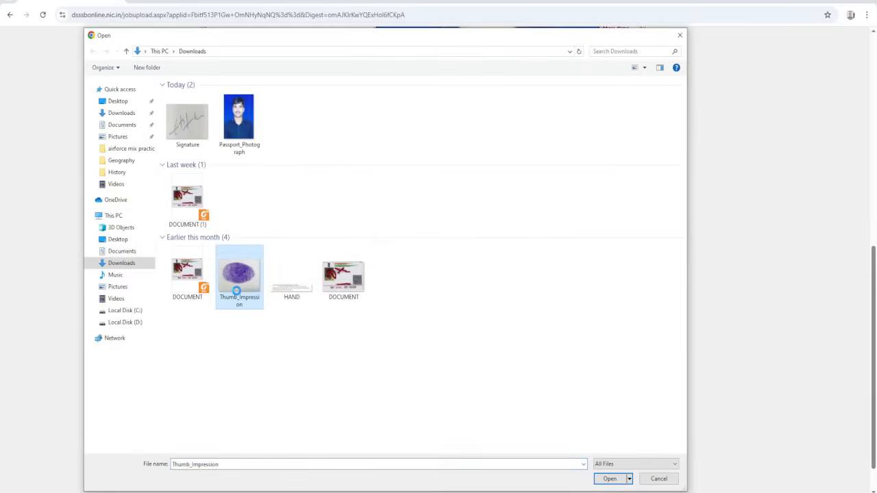
right_click(237, 291)
mouse_move(274, 280)
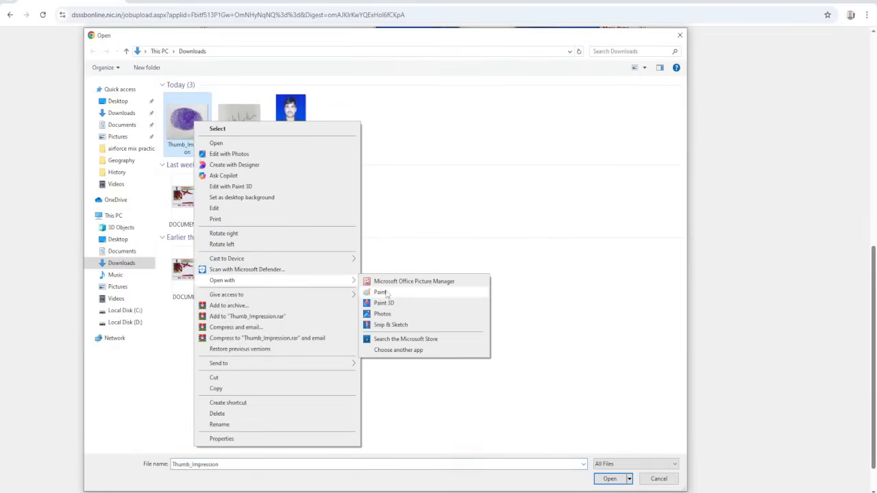
click(386, 294)
click(173, 82)
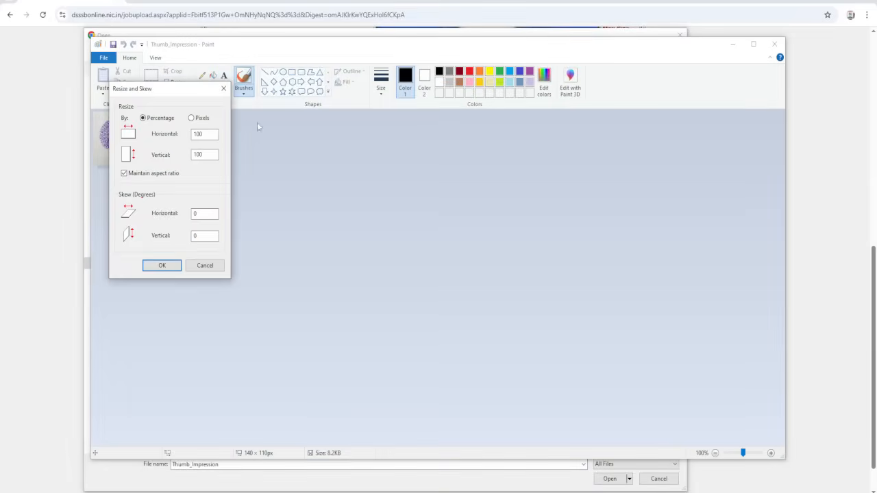
click(191, 118)
drag(215, 134, 175, 136)
text(11)
key(BackSpace)
click(149, 173)
drag(213, 134, 180, 137)
text(110)
click(161, 265)
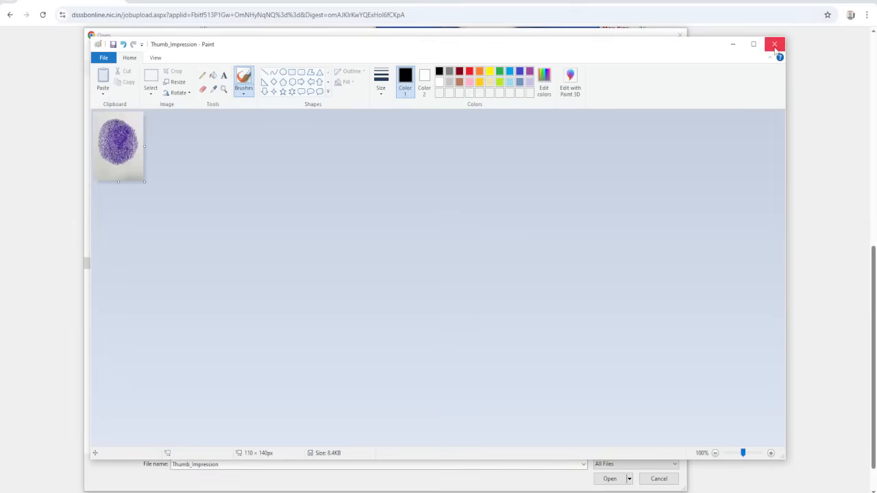
- Close Paint and upload the resized Thumb_Impression image as the left thumb impression
click(774, 44)
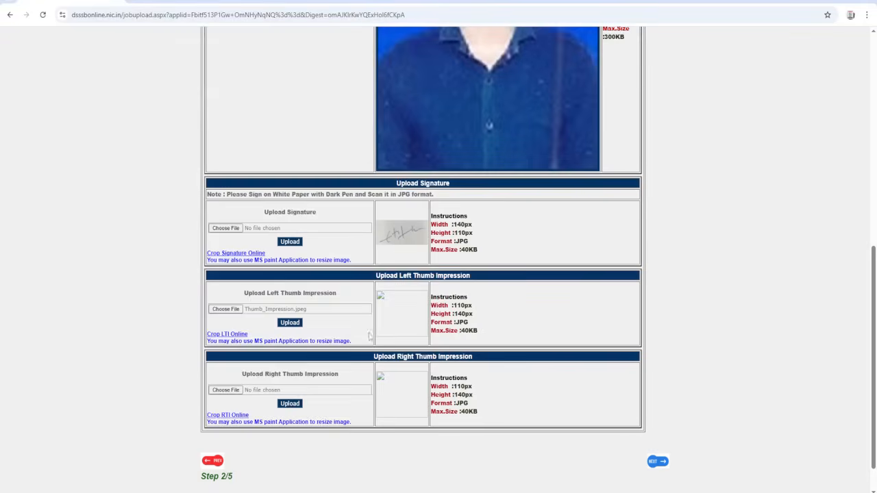
double_click(185, 115)
click(289, 324)
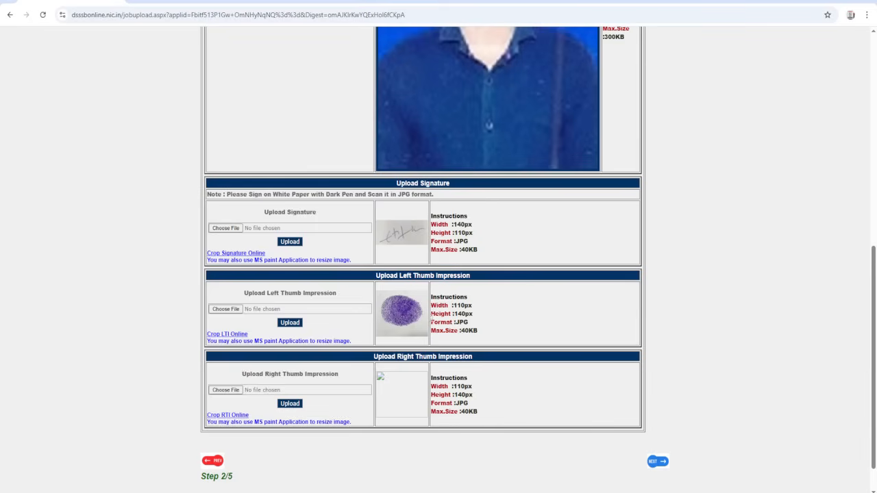
- Upload the same Thumb_Impression image from Downloads as the right thumb impression
scroll(254, 390, down, 1)
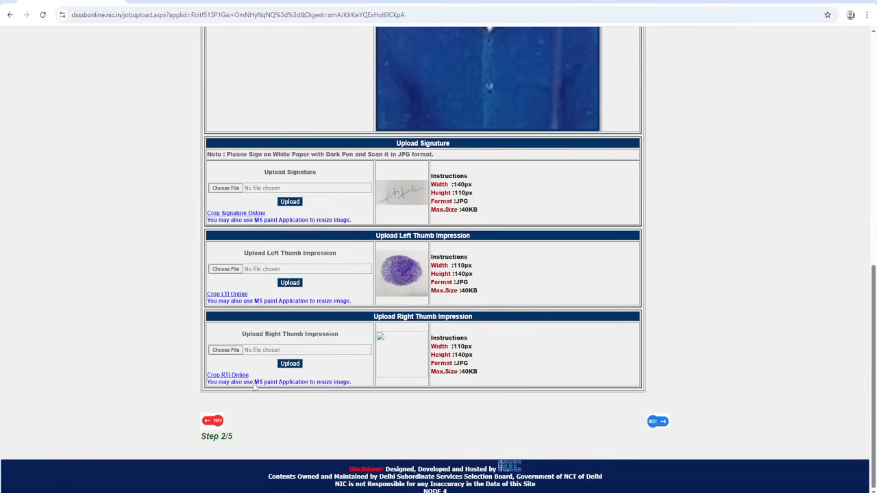
click(224, 350)
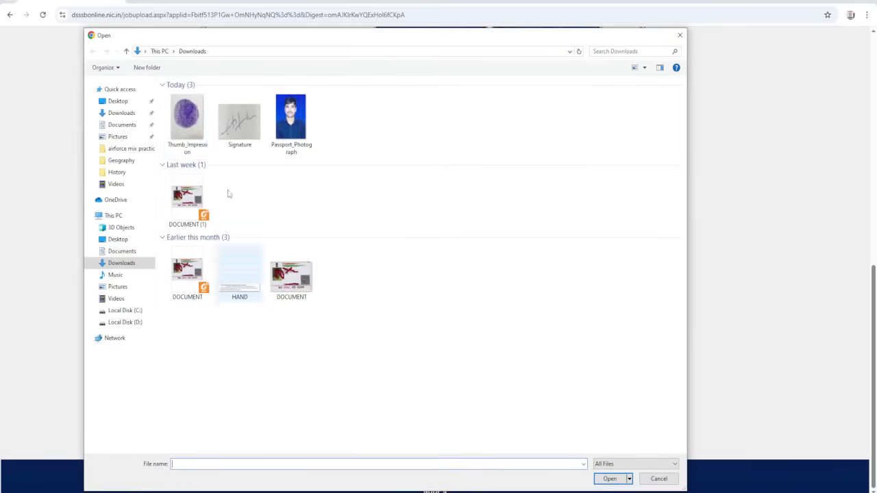
double_click(186, 118)
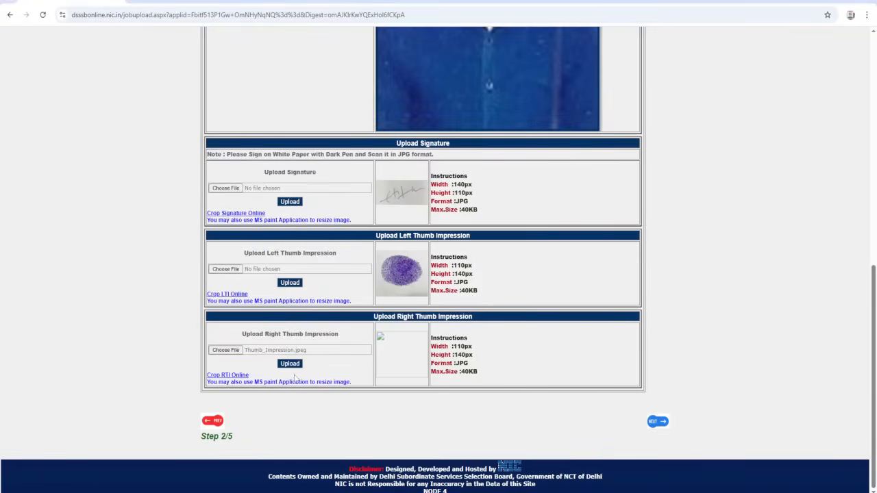
click(289, 364)
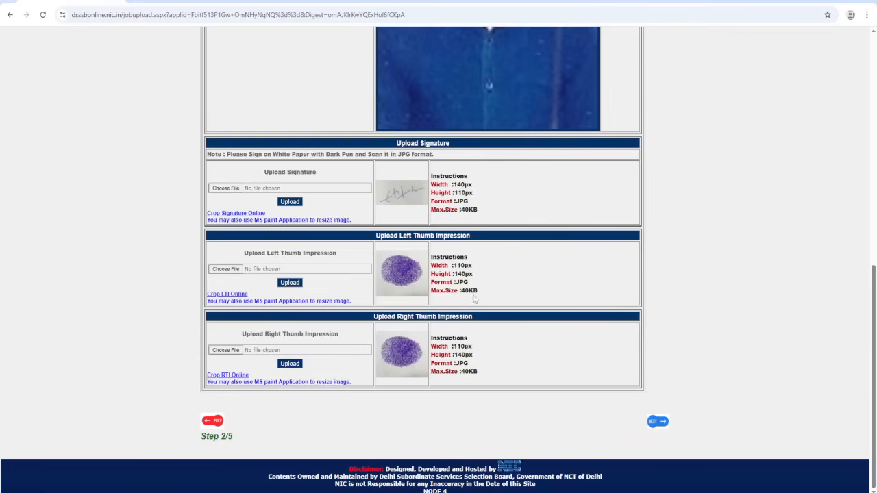
- Review the uploaded photograph, signature and thumb impressions, and proceed to the qualification page of the application
scroll(473, 298, up, 2)
scroll(471, 292, up, 5)
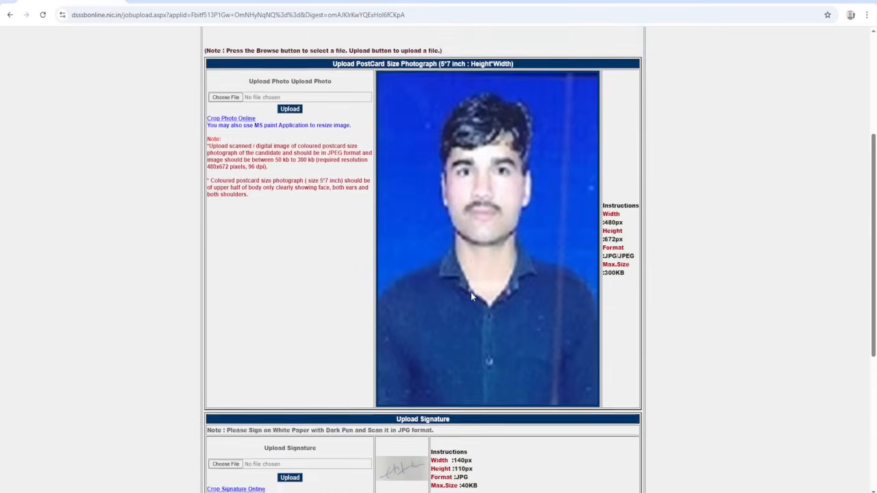
scroll(471, 291, down, 6)
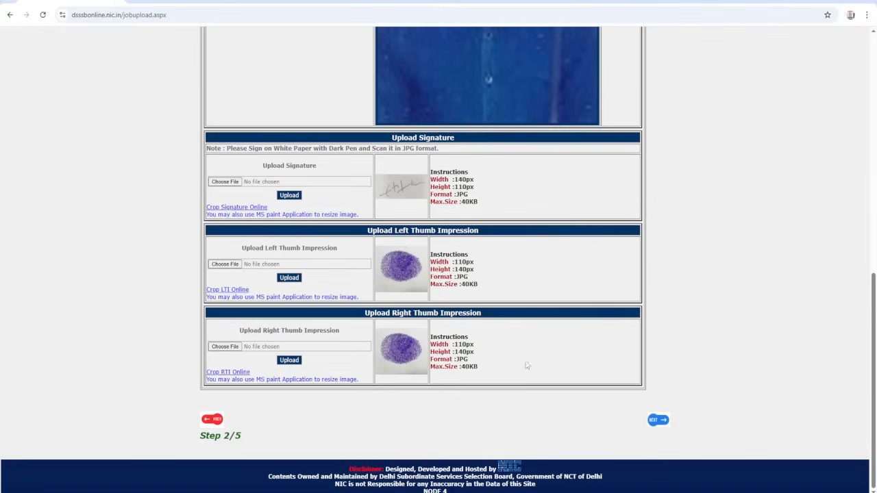
scroll(482, 307, up, 6)
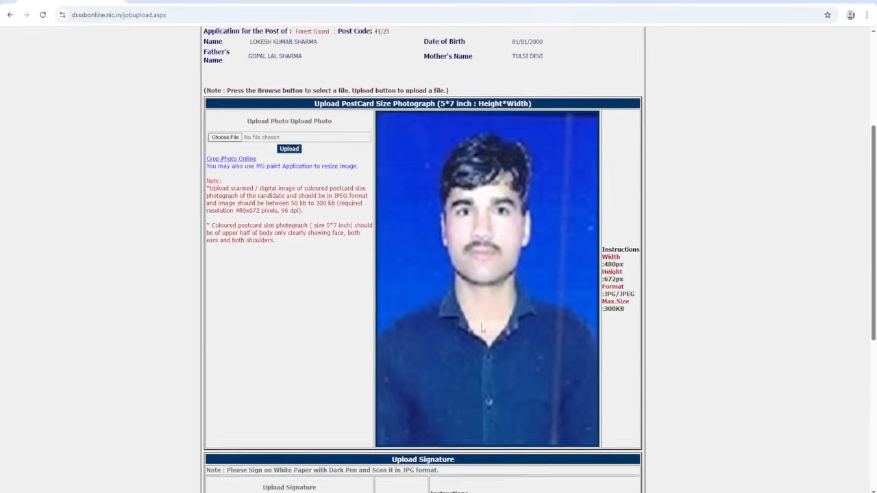
scroll(483, 307, down, 5)
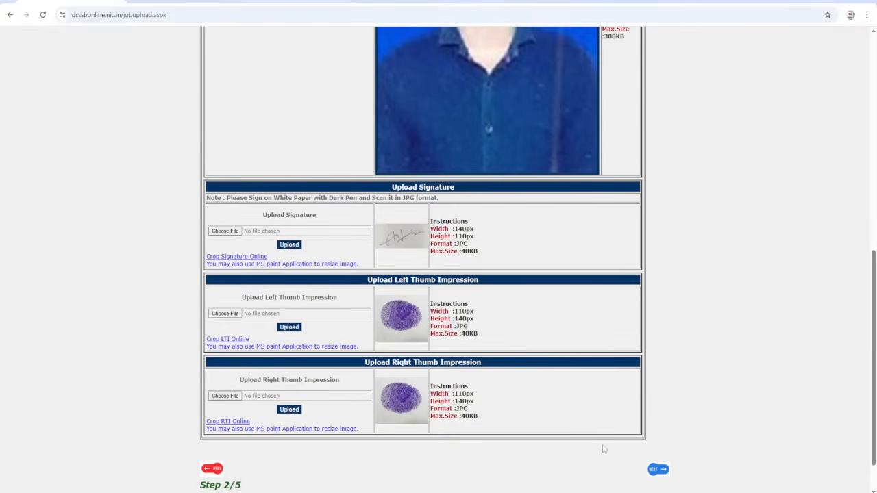
click(656, 471)
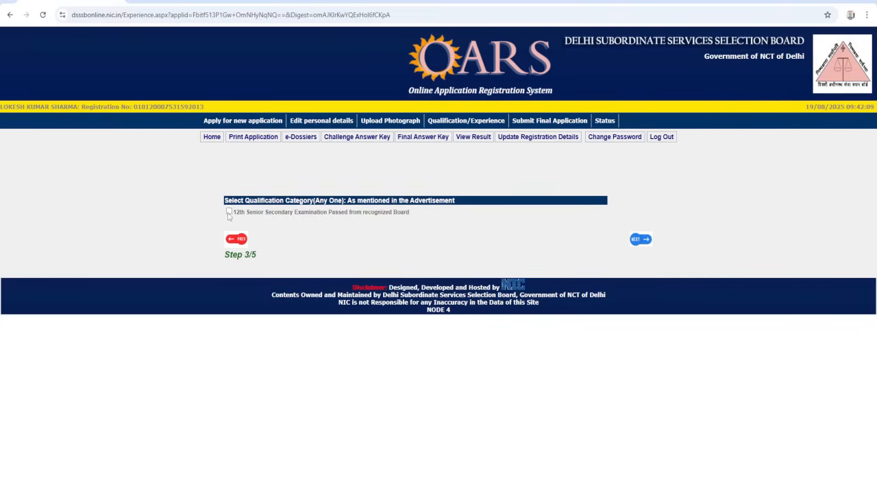
- Select the 12th Senior Secondary qualification category, and enter Senior Sec, the 12th Senior Secondary Examination discipline and 65 percent
click(229, 212)
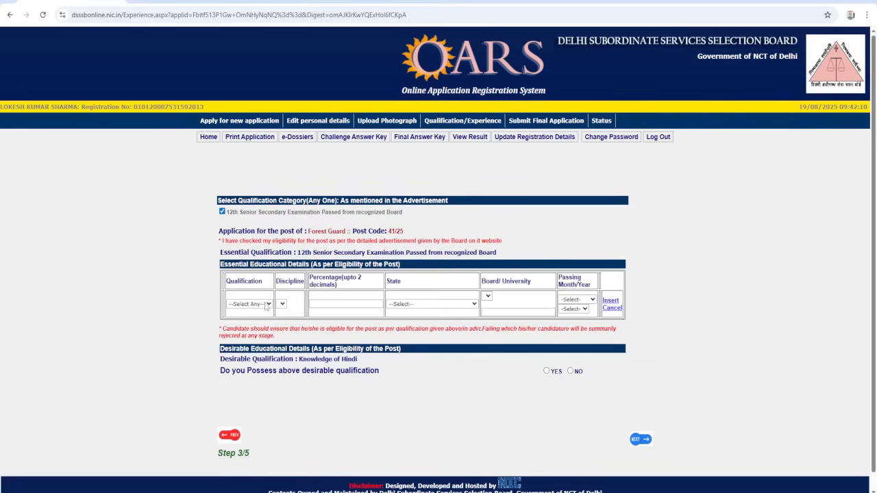
click(265, 305)
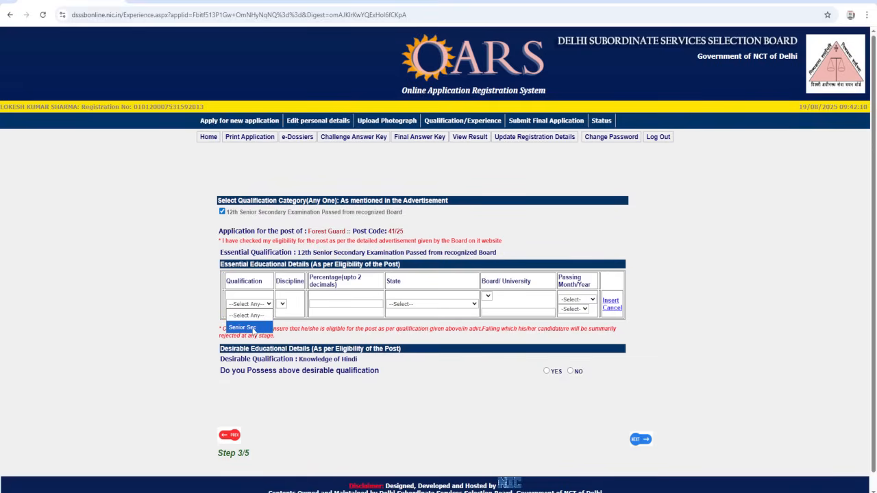
click(246, 328)
click(287, 306)
click(302, 328)
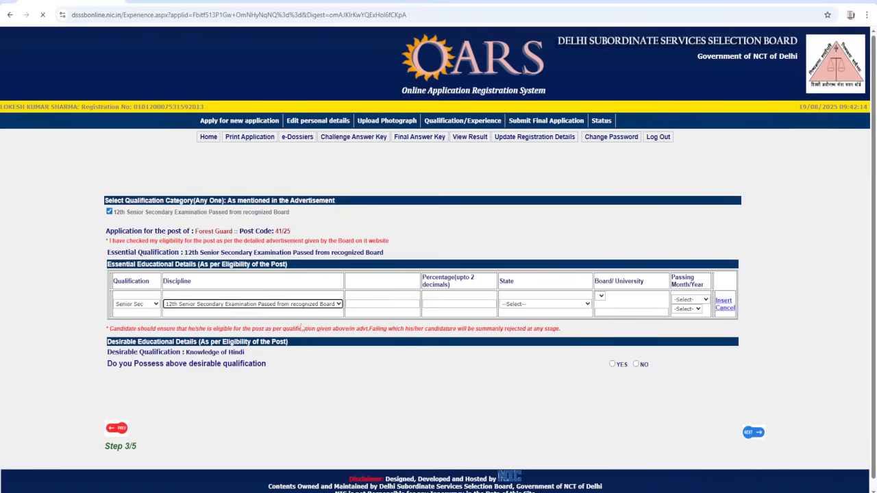
click(423, 305)
text(6)
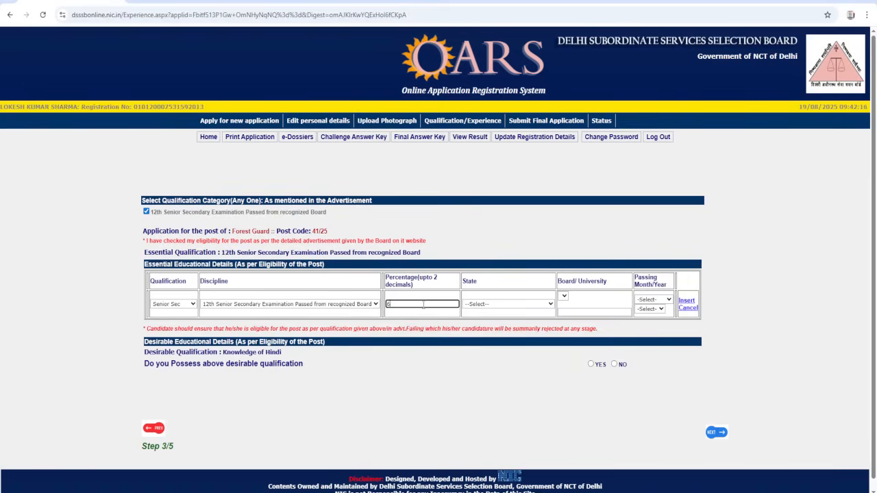
text(5)
- Set the qualification's state to Rajasthan and its board to Others, specified as RBSE
click(498, 308)
click(496, 293)
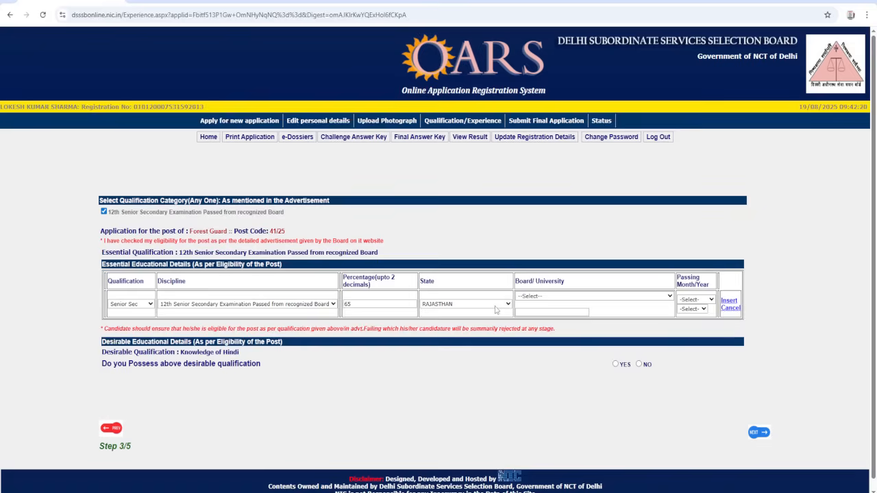
click(543, 297)
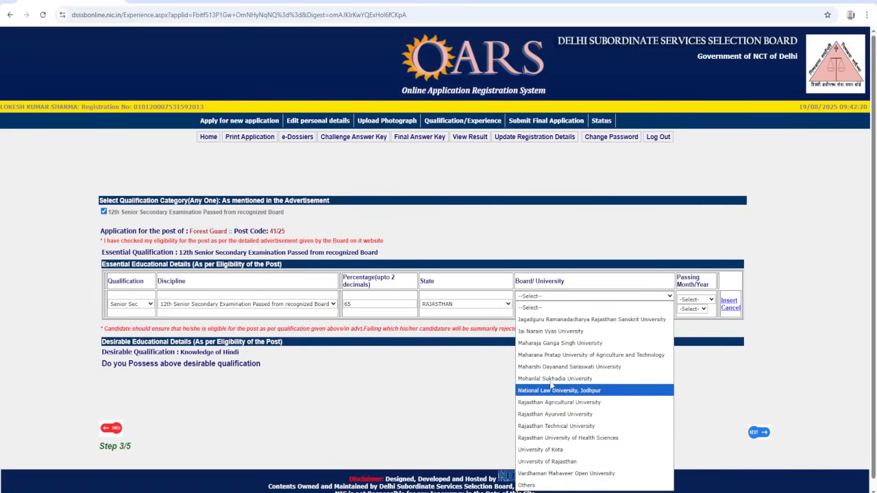
click(543, 486)
click(529, 312)
text(RBS)
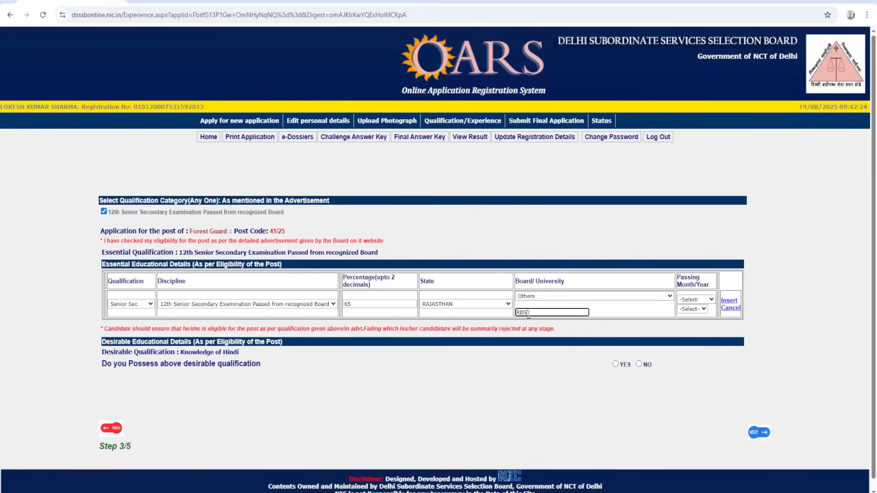
text(E)
- Set the passing month and year to June 2015 and insert the Senior Secondary qualification entry
click(695, 299)
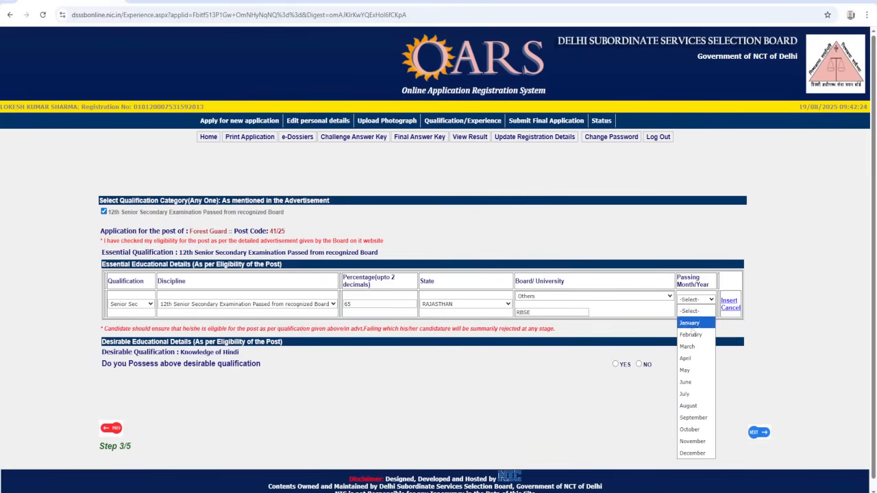
click(687, 384)
click(693, 309)
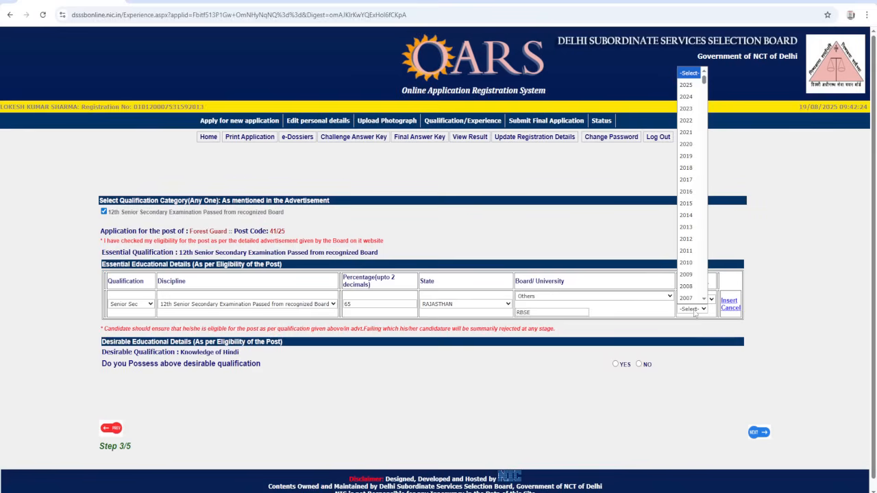
click(687, 204)
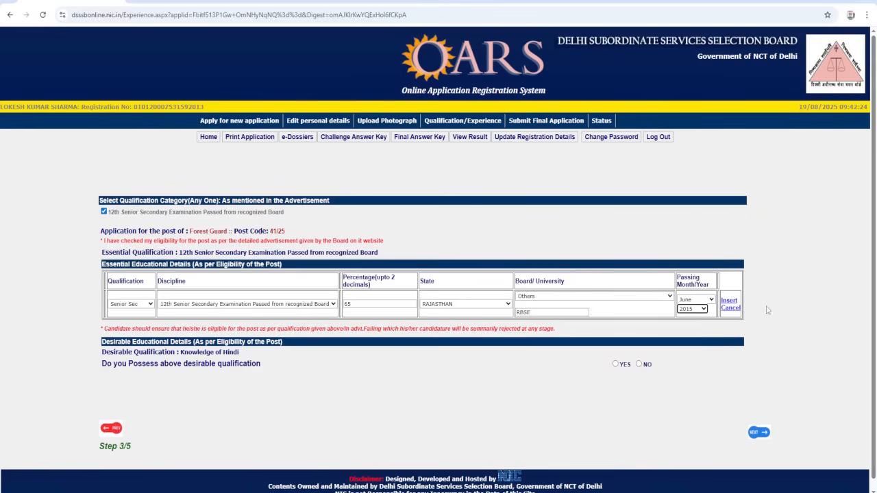
click(729, 301)
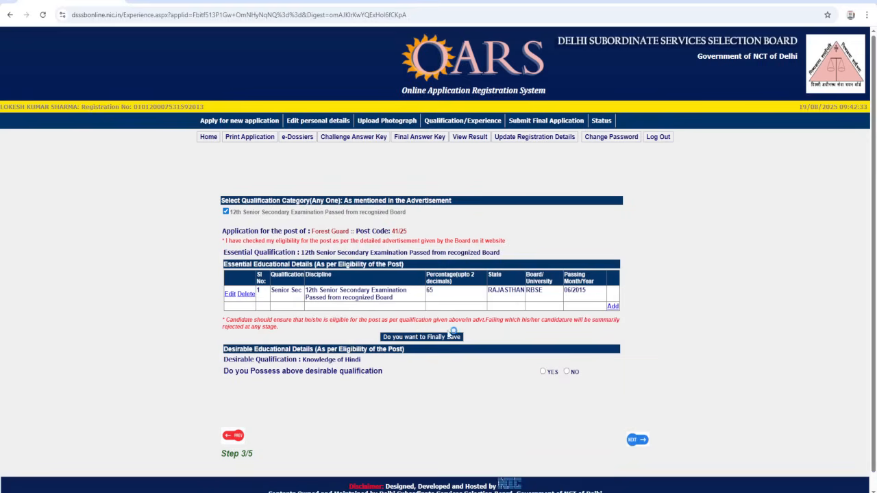
- Declare possession of the desirable Knowledge of Hindi qualification, and finally save both the essential and desirable educational details
click(543, 371)
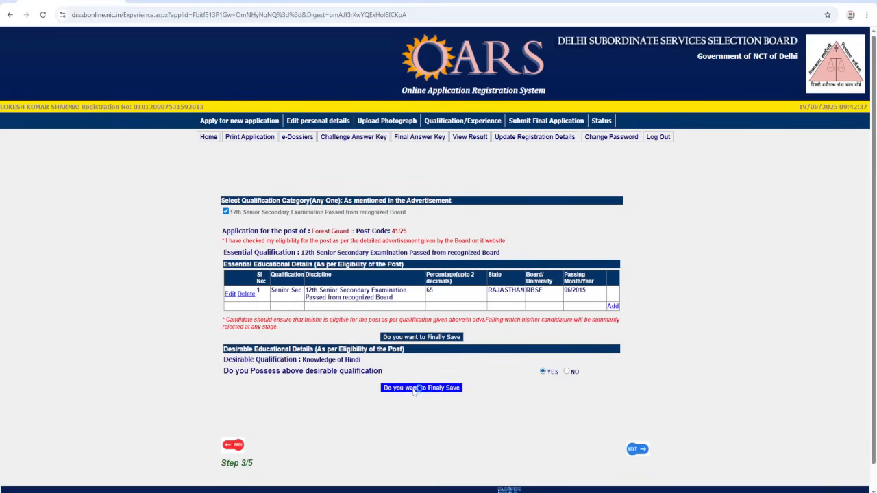
click(414, 338)
key(Return)
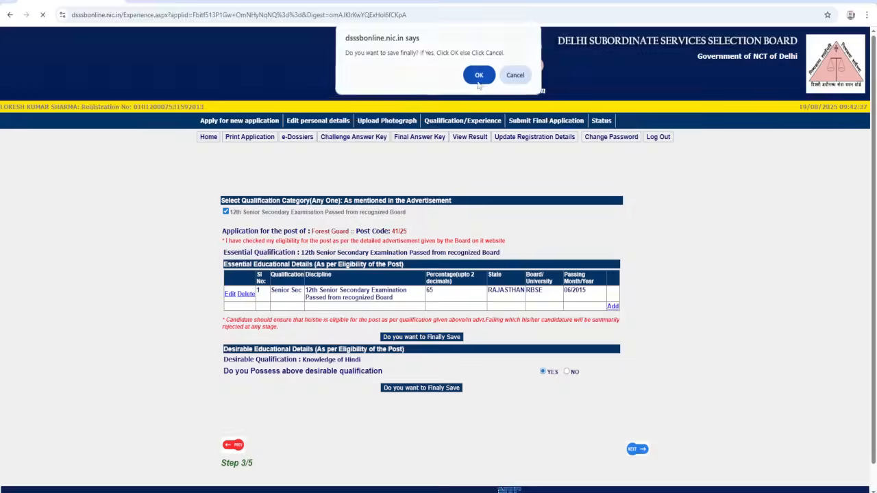
click(516, 78)
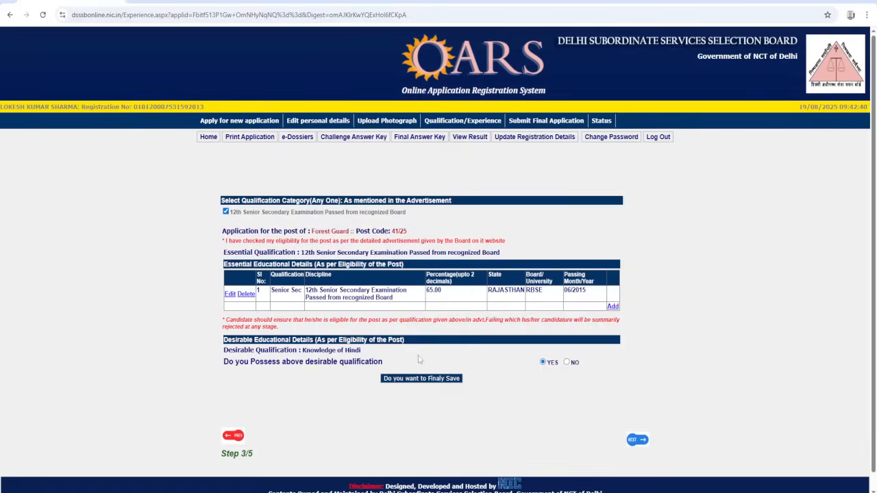
click(415, 380)
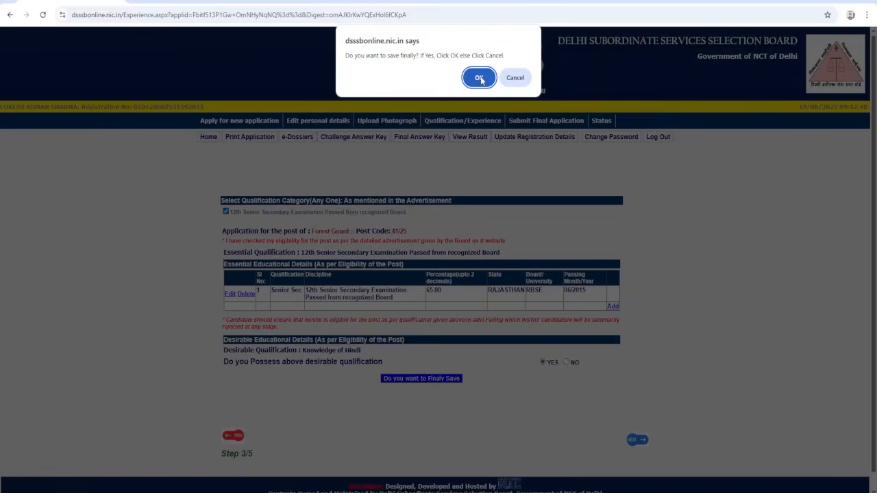
click(480, 78)
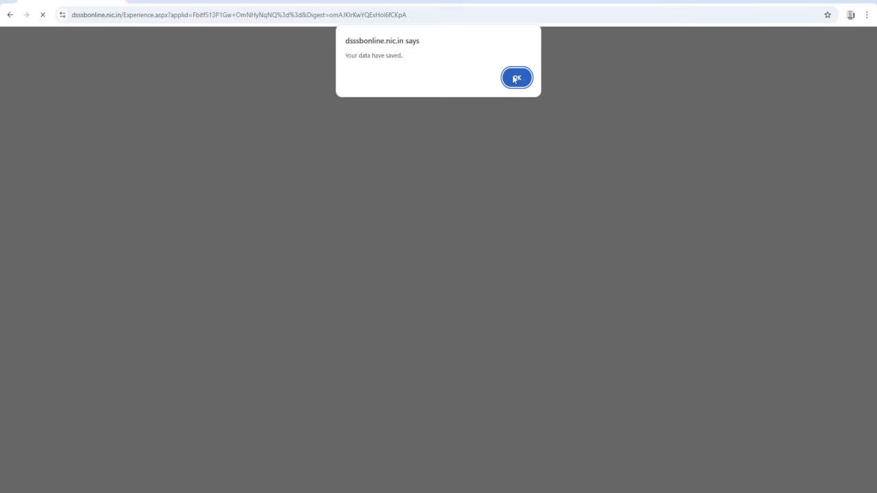
- Accept both declarations beneath the Forest Guard application preview and proceed to online payment and final submission
click(517, 77)
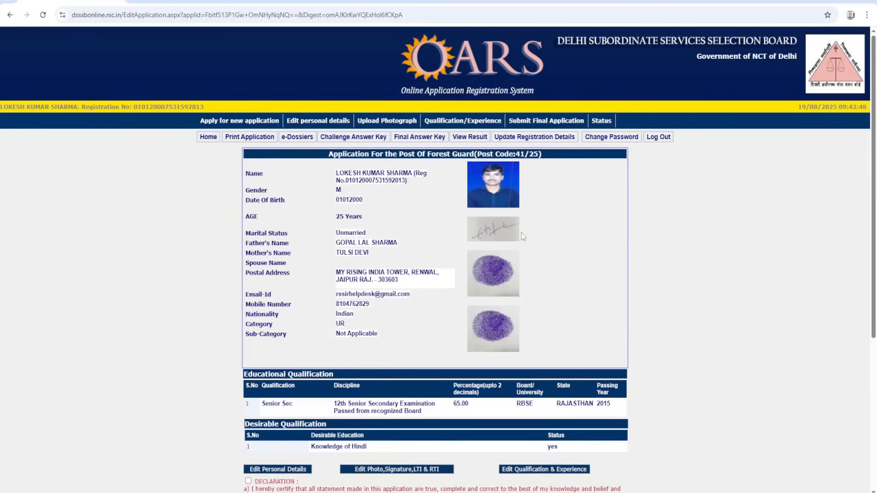
scroll(506, 232, down, 2)
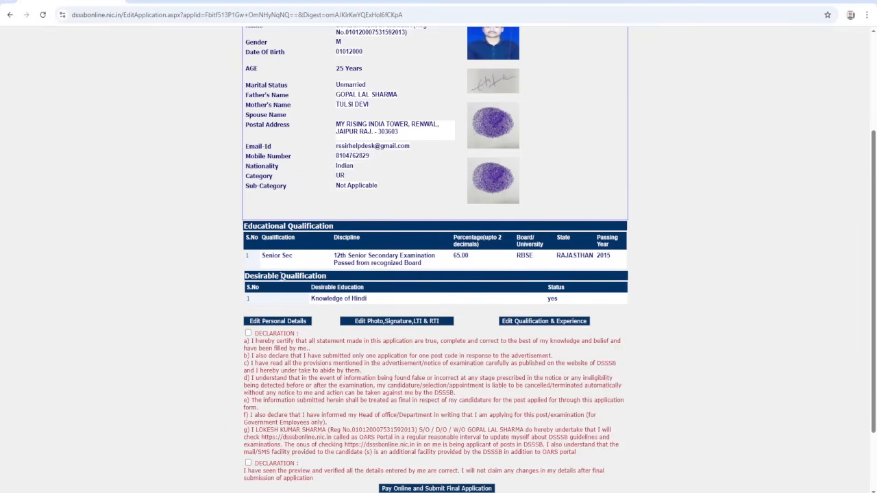
scroll(281, 275, down, 1)
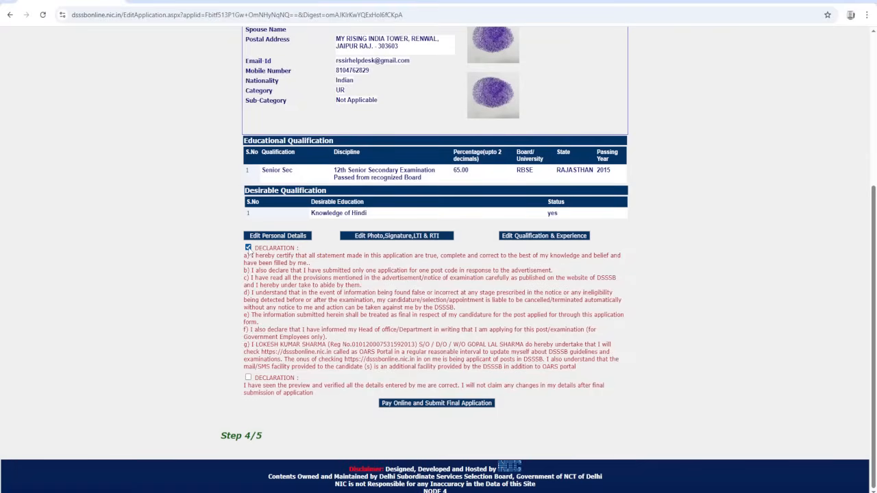
click(248, 378)
click(424, 405)
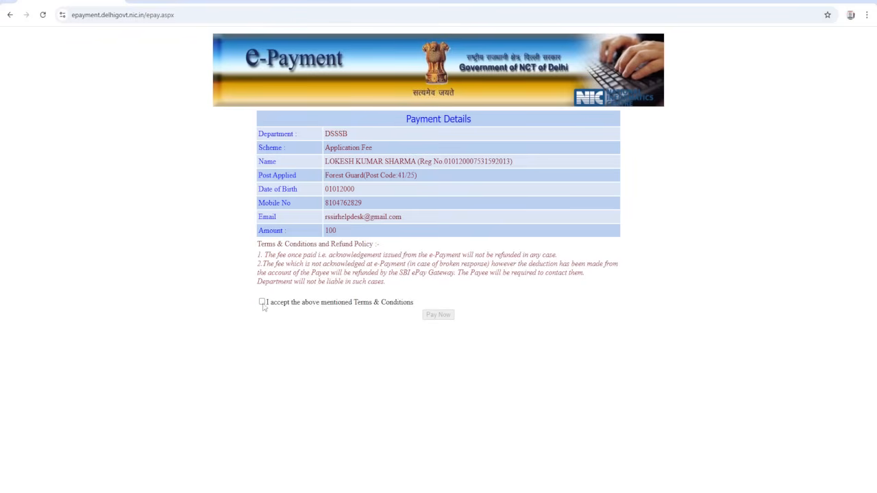
- Accept the e-Payment terms and conditions, and initiate payment of the application fee using the UPI QR option
click(262, 303)
click(435, 316)
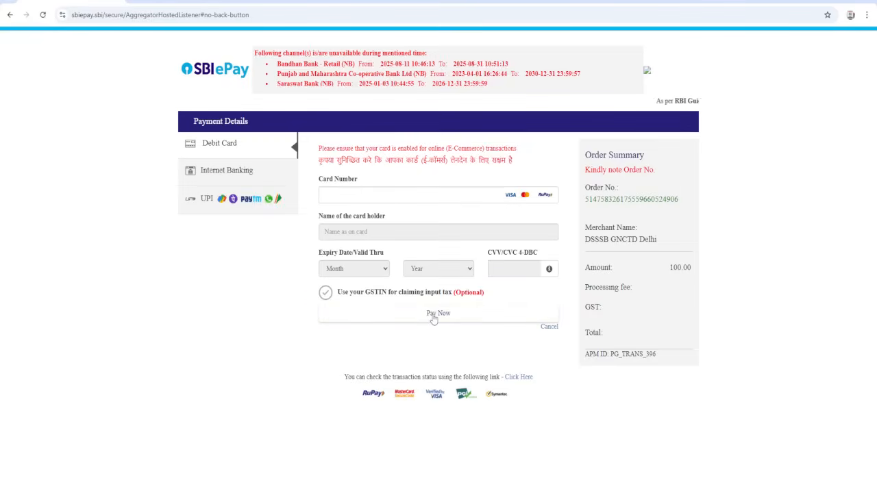
click(244, 206)
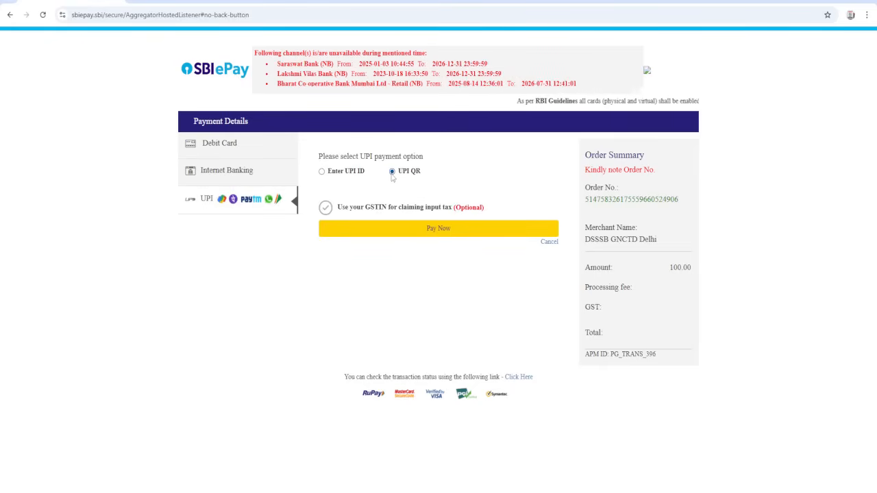
click(389, 228)
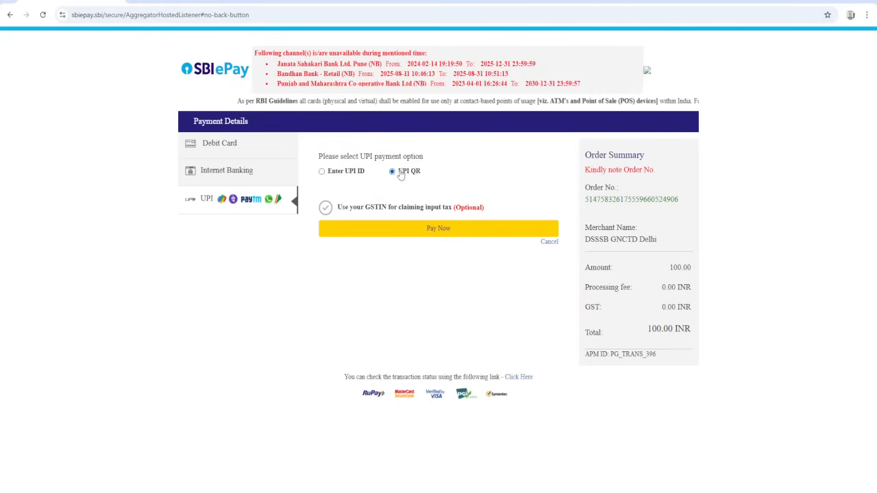
click(426, 230)
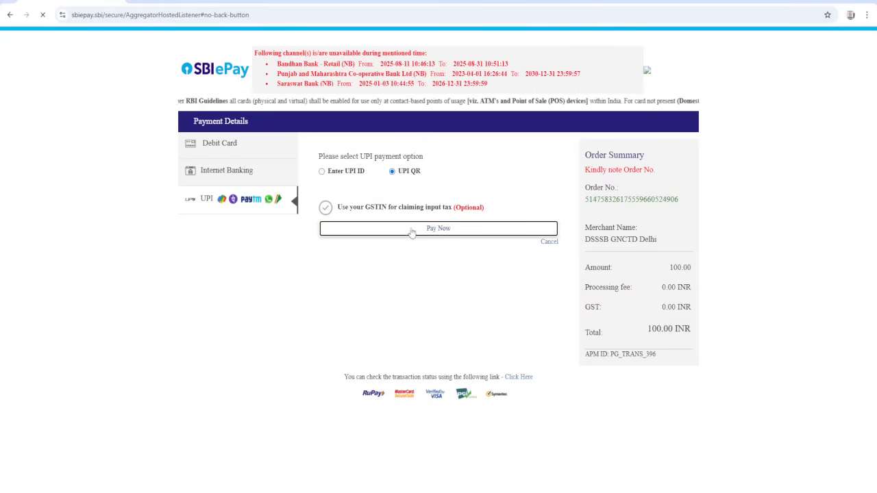